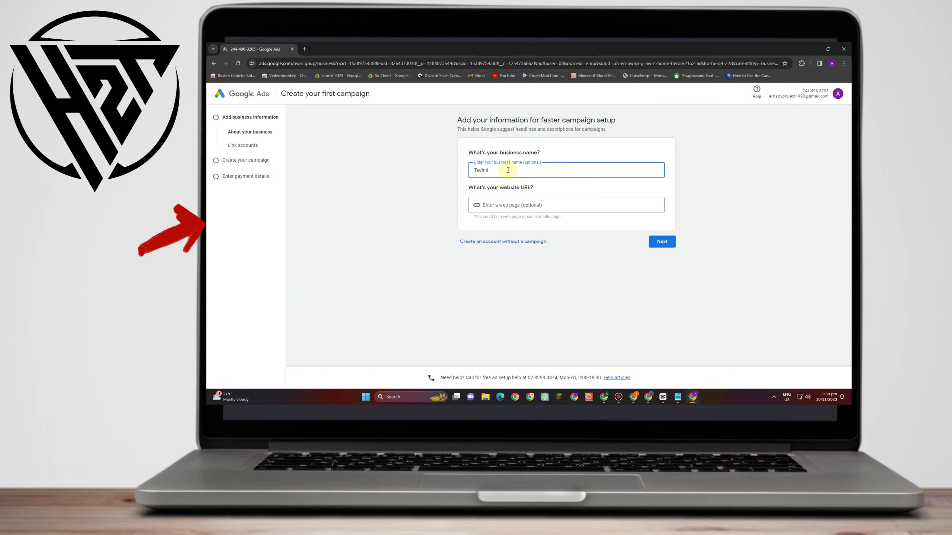
Step: Enter Technicality 101 as the business name and move on to the website URL field
text(cs)
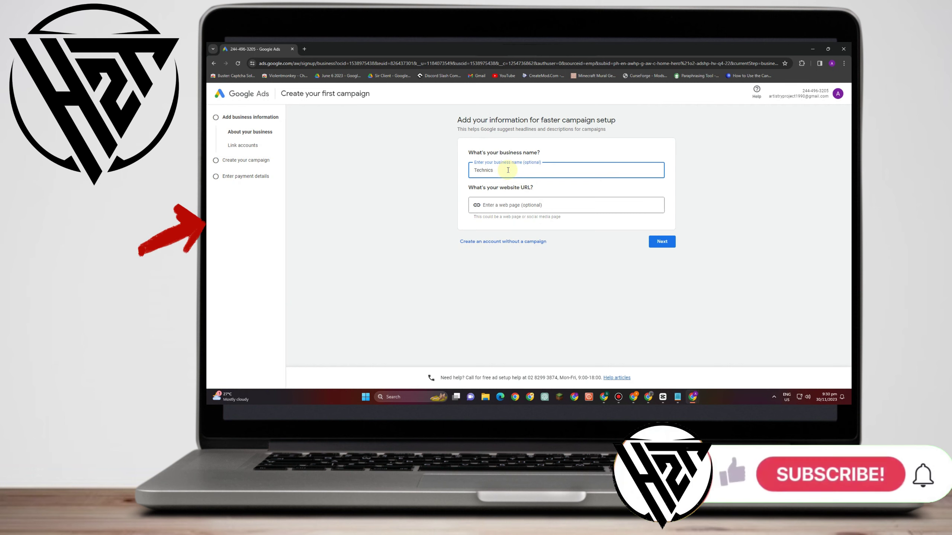
key(BackSpace)
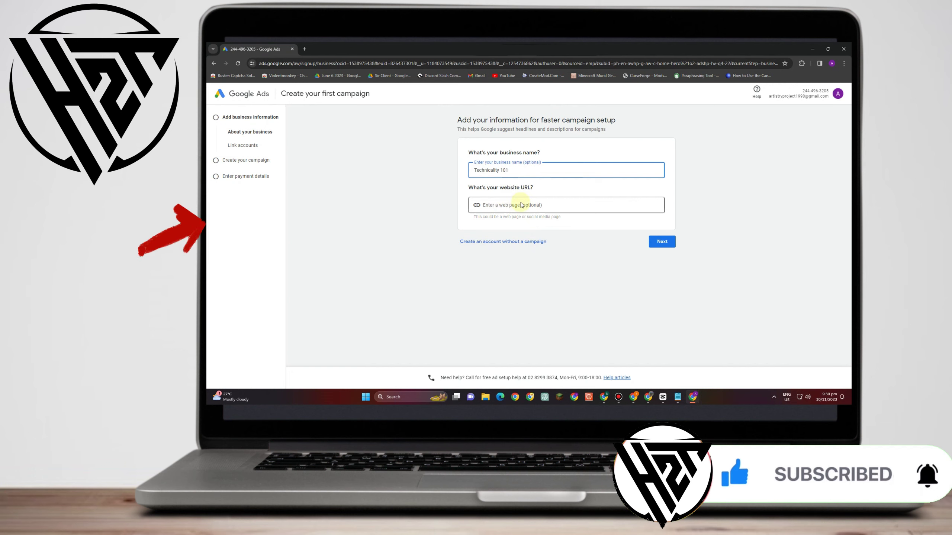
click(475, 217)
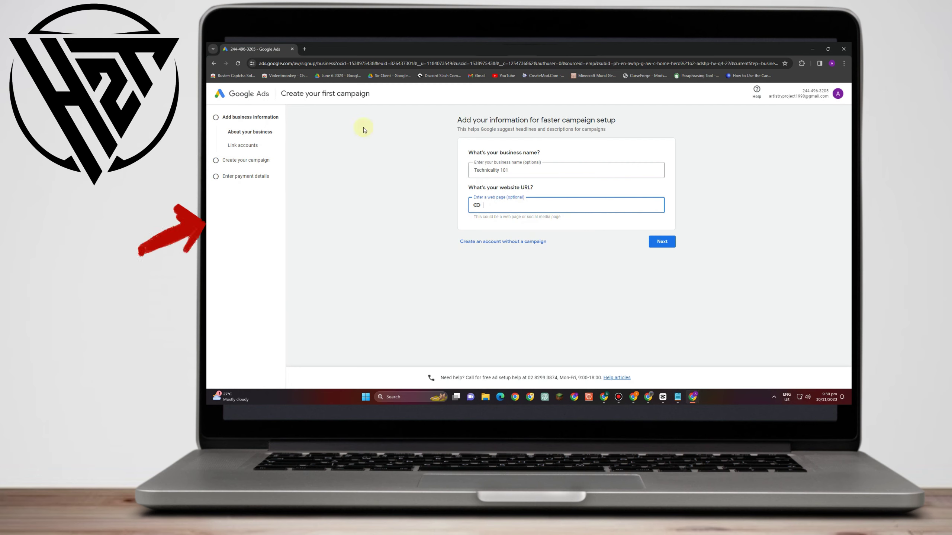
click(310, 51)
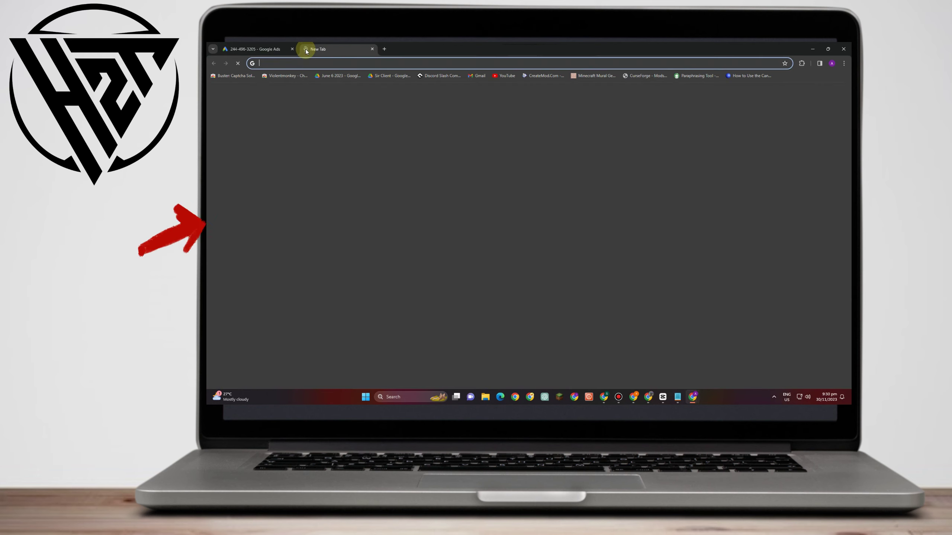
text(wor)
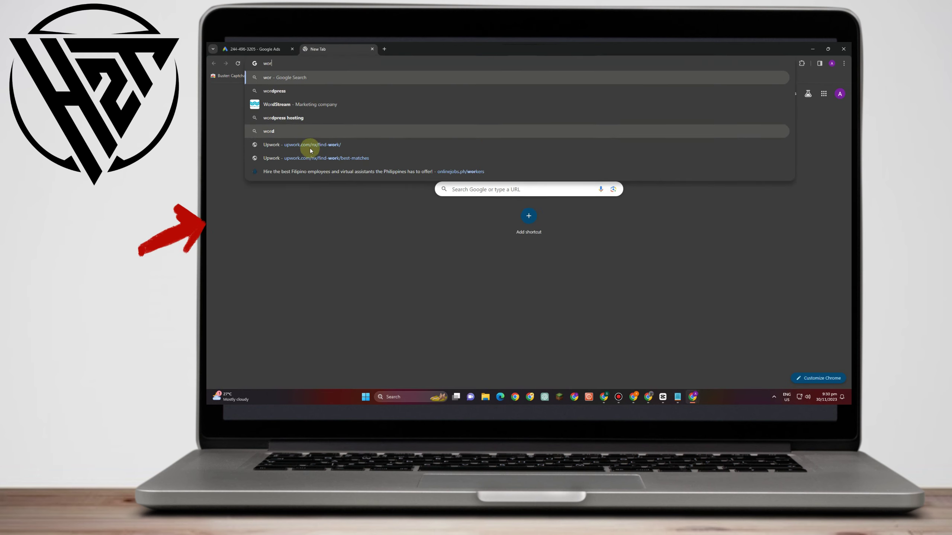
text(d)
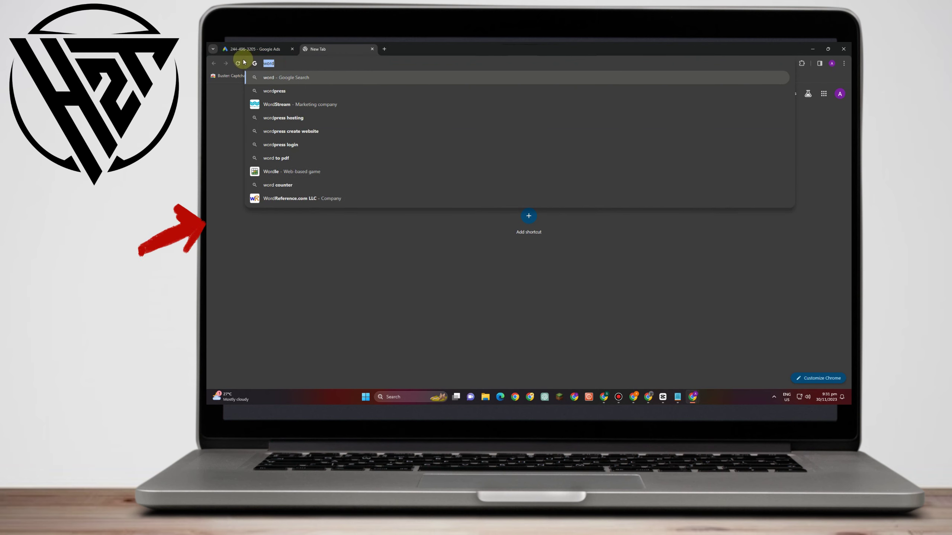
click(248, 45)
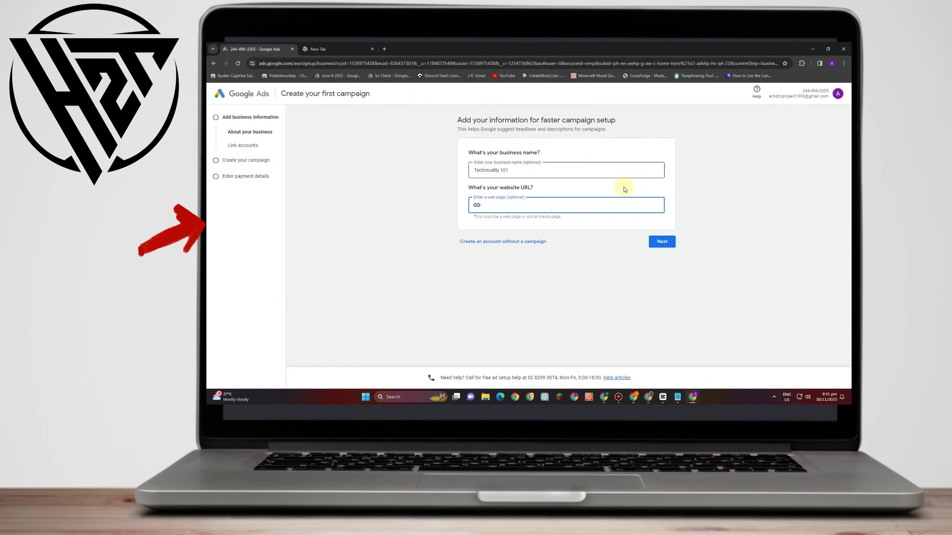
Step: Continue to account linking without a website URL and view the YouTube channel linking setup without completing it
click(662, 242)
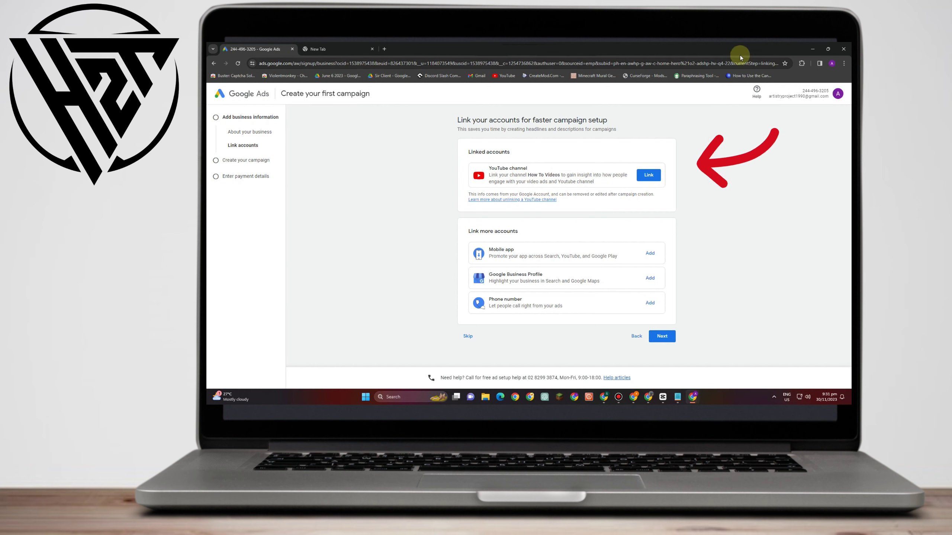
click(646, 177)
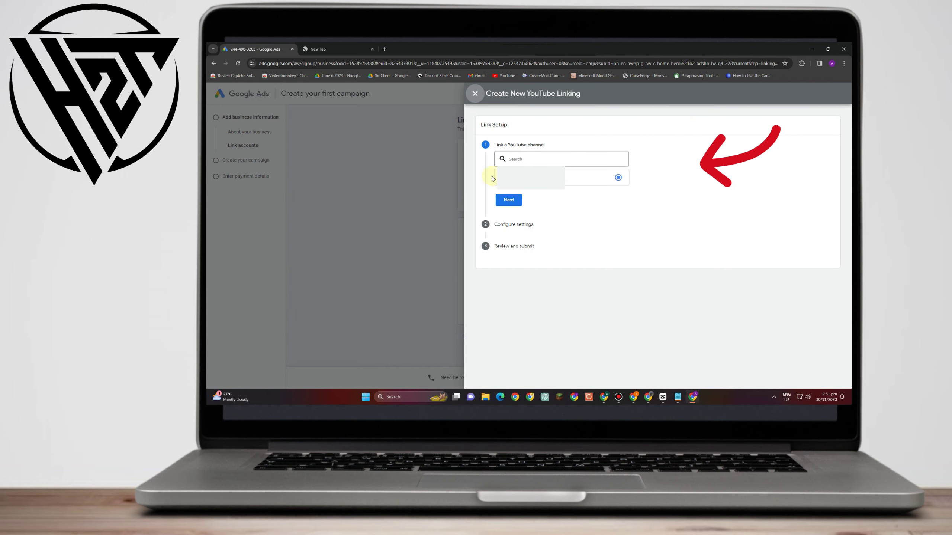
click(475, 94)
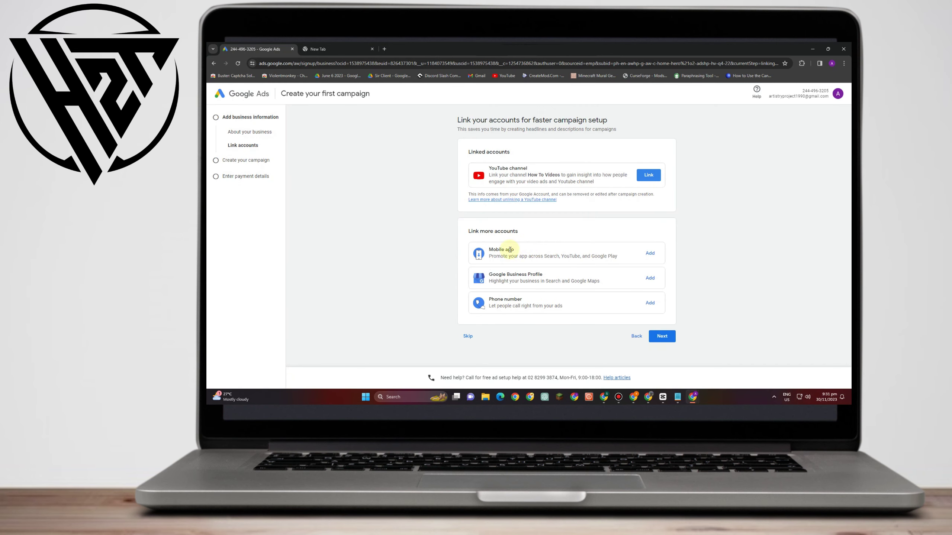
Step: Look at the mobile app linking form with Android selected and at the Google Business Profile setup, without linking either
click(650, 254)
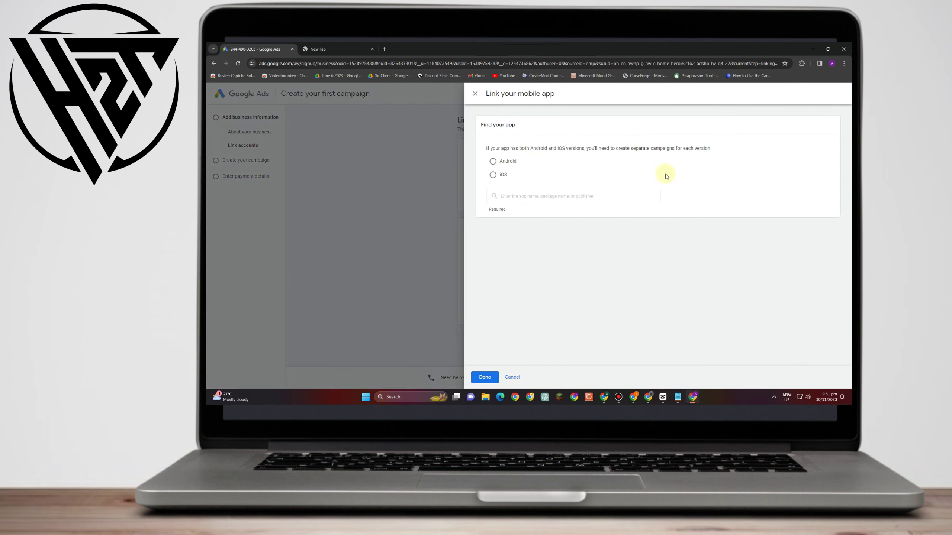
click(494, 161)
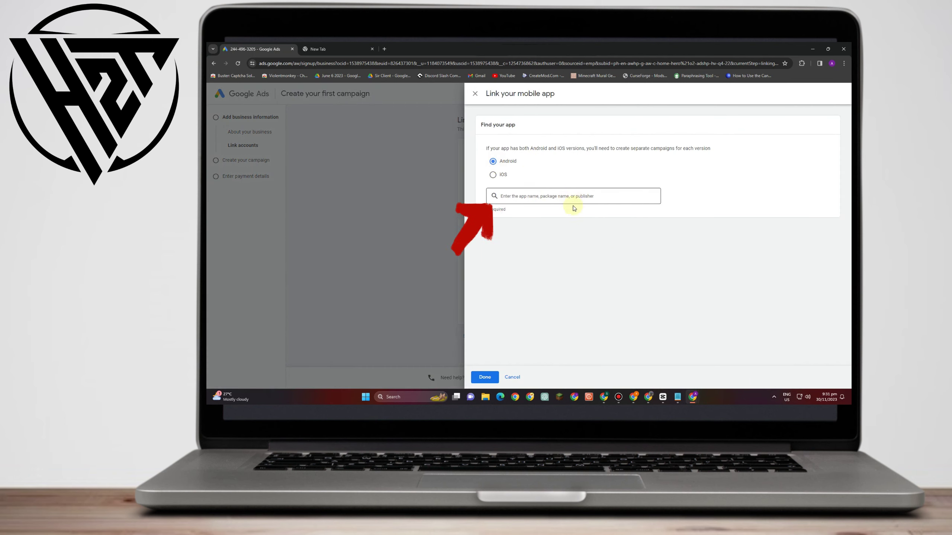
click(409, 316)
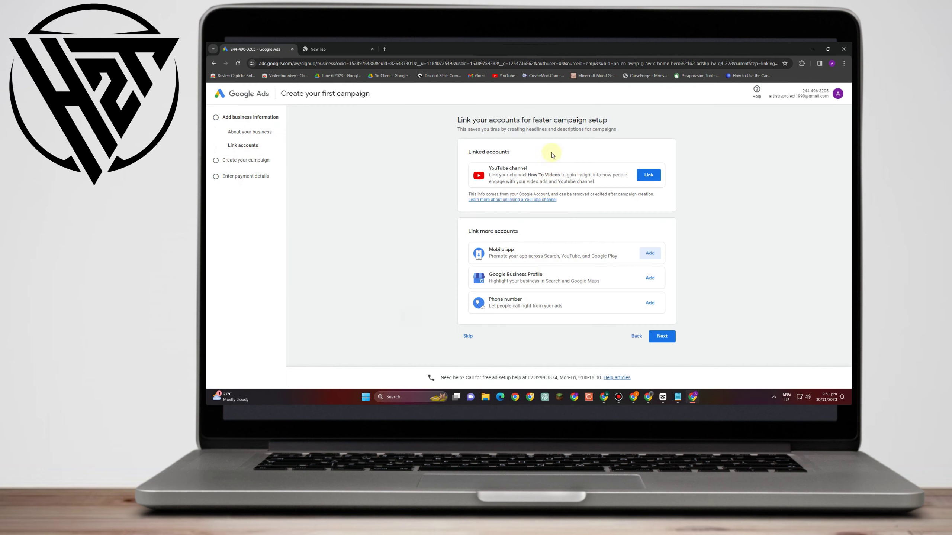
click(642, 280)
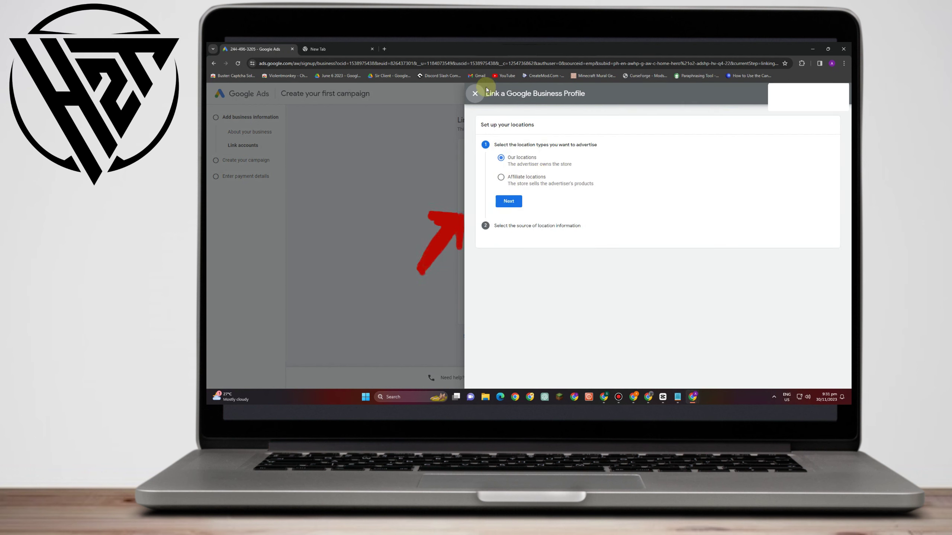
click(475, 93)
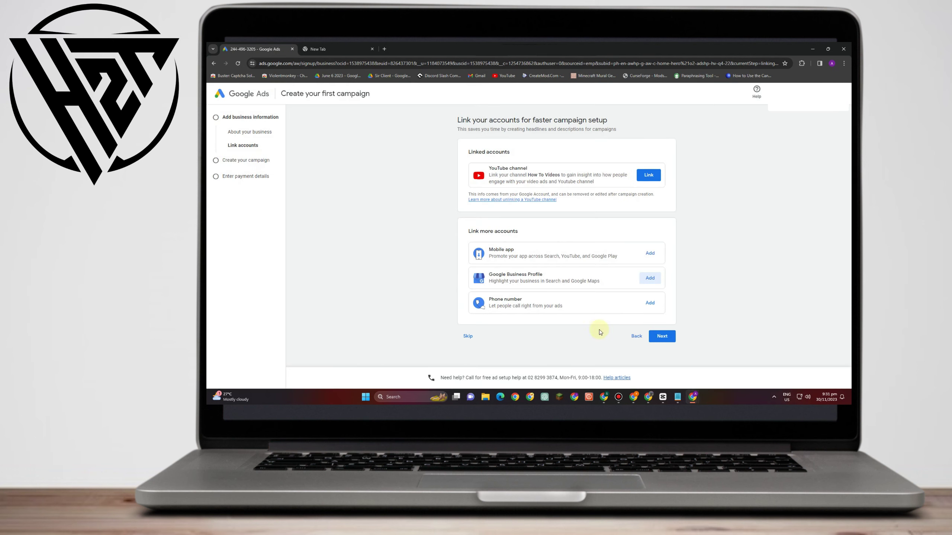
Step: Look at the phone number form and its country list, leaving the country and number fields as they are
click(651, 304)
click(642, 131)
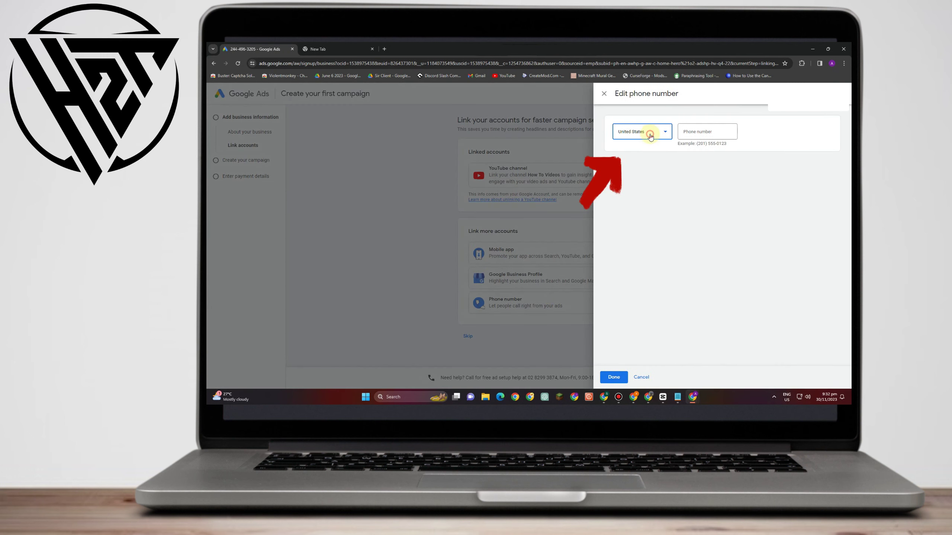
scroll(654, 165, down, 4)
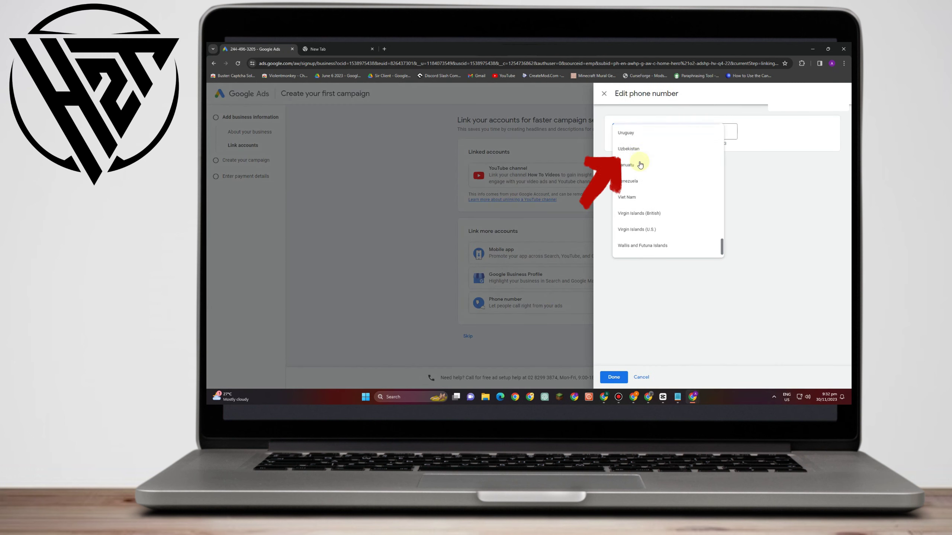
scroll(645, 225, up, 2)
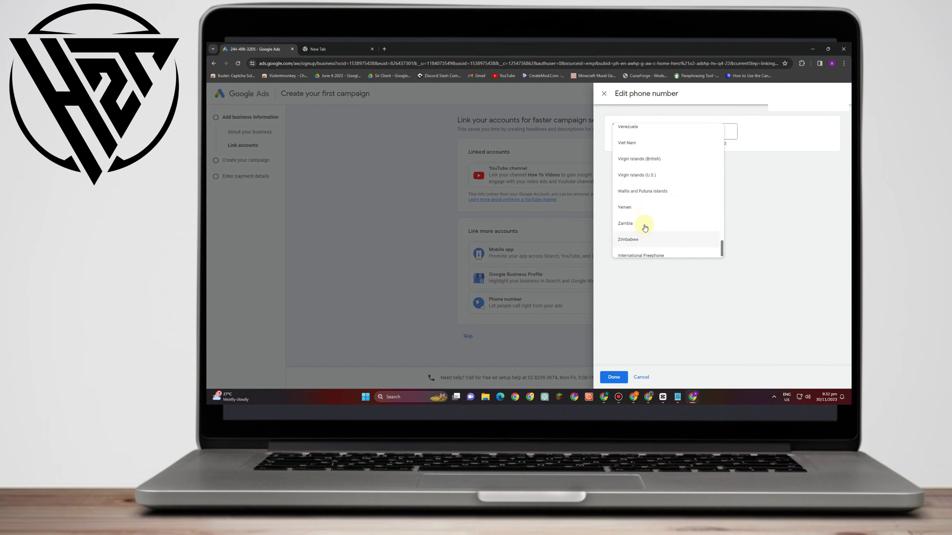
scroll(645, 225, up, 5)
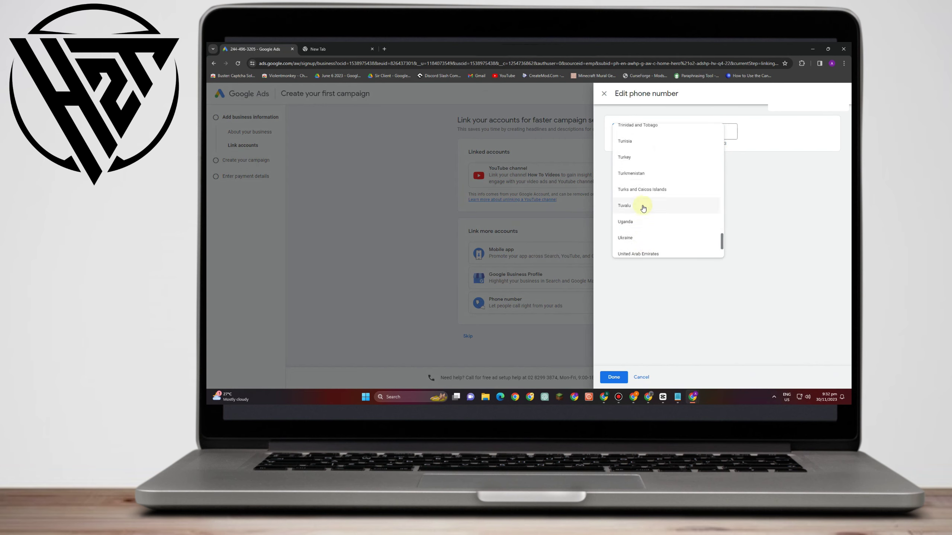
click(761, 174)
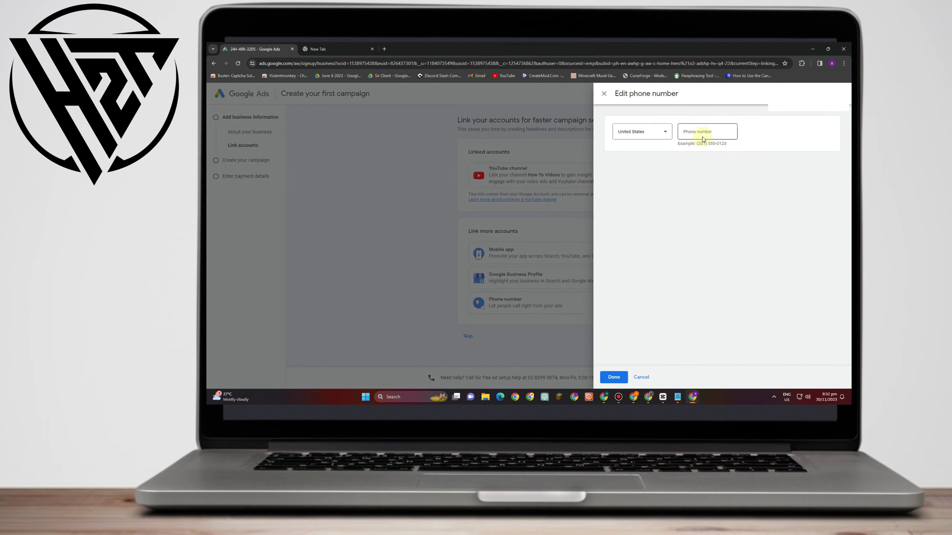
click(613, 377)
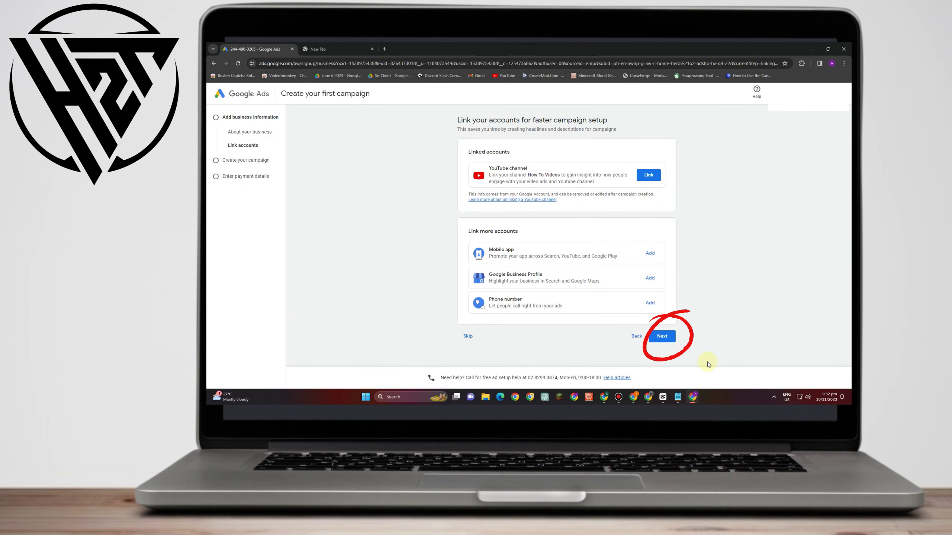
Step: Continue to the campaign goals, review the expanded goal list and select Purchases as the goal
click(667, 338)
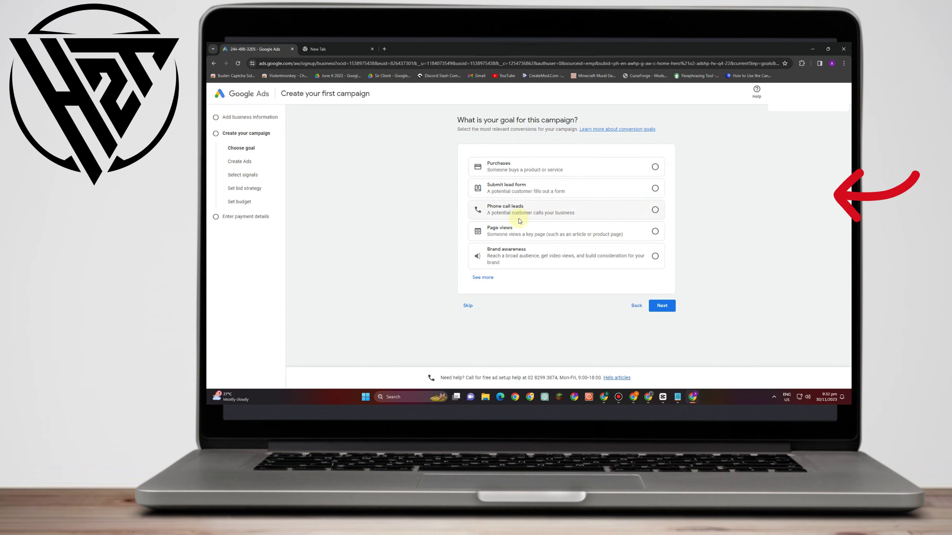
click(483, 277)
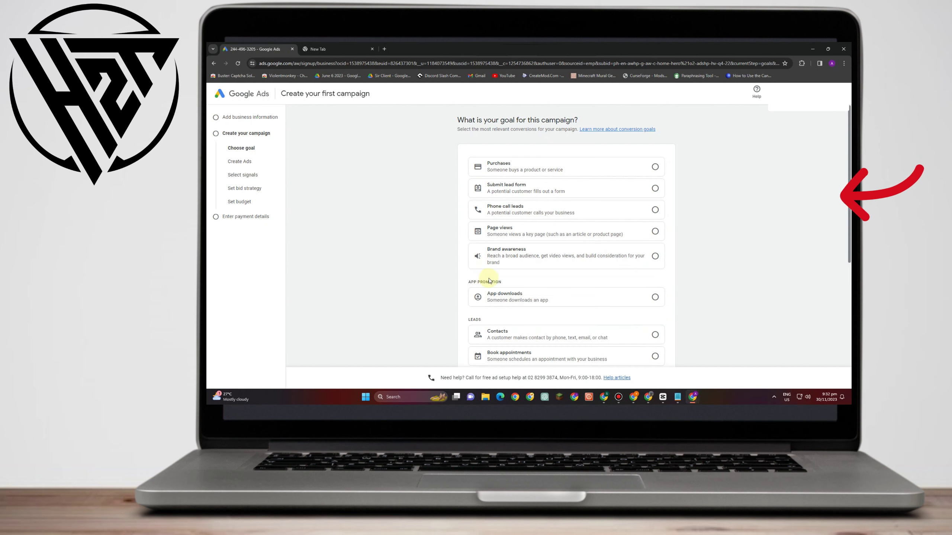
scroll(488, 281, down, 2)
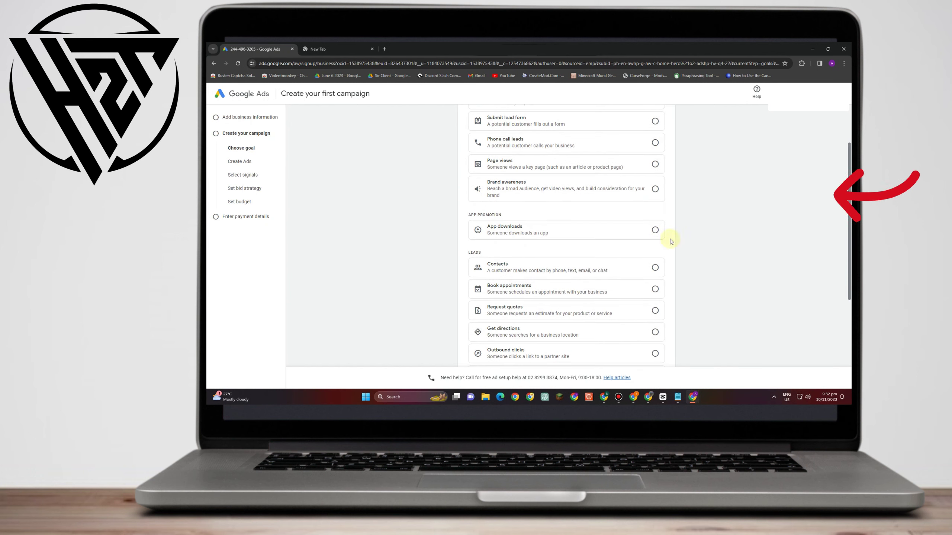
scroll(562, 296, down, 2)
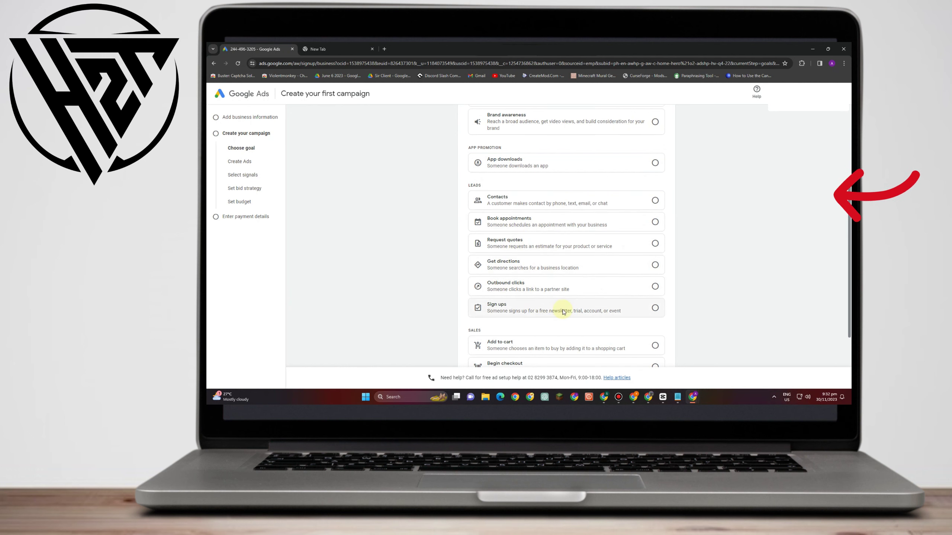
scroll(563, 312, down, 2)
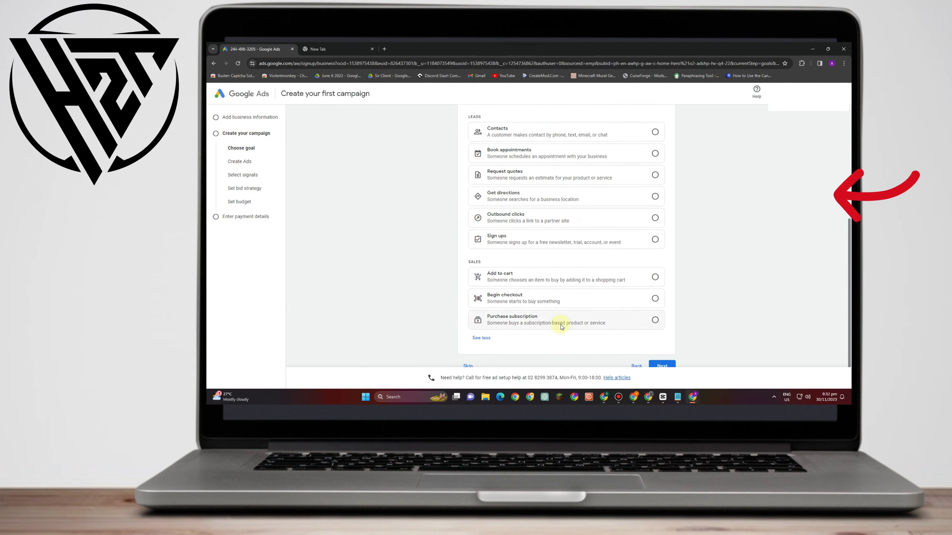
scroll(654, 251, up, 6)
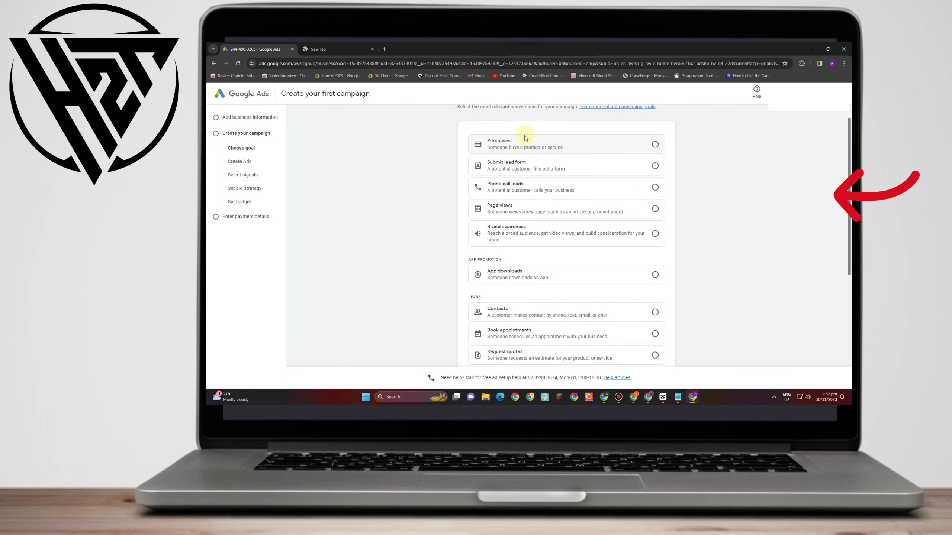
click(654, 143)
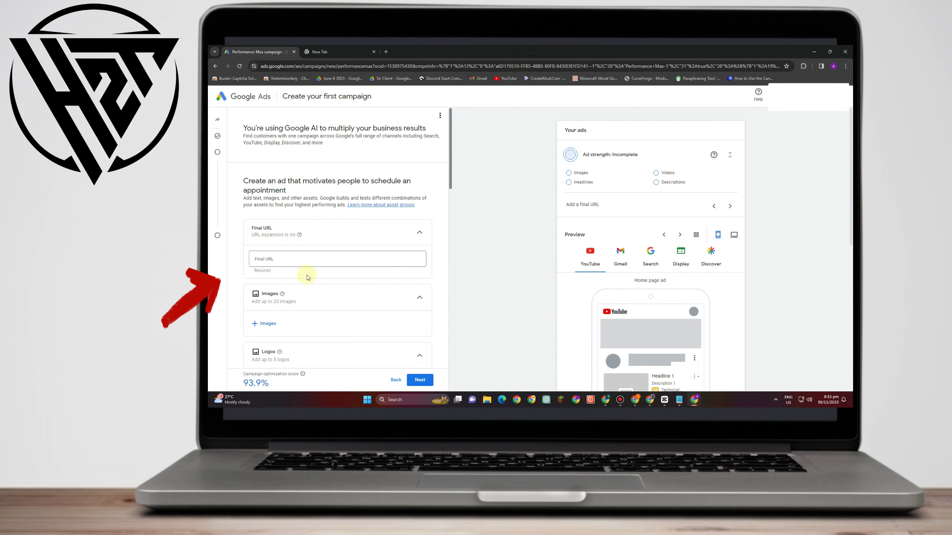
Step: Look through the ad creation form's final URL, images, logos and videos sections
scroll(309, 270, down, 1)
scroll(390, 256, down, 1)
scroll(390, 208, down, 1)
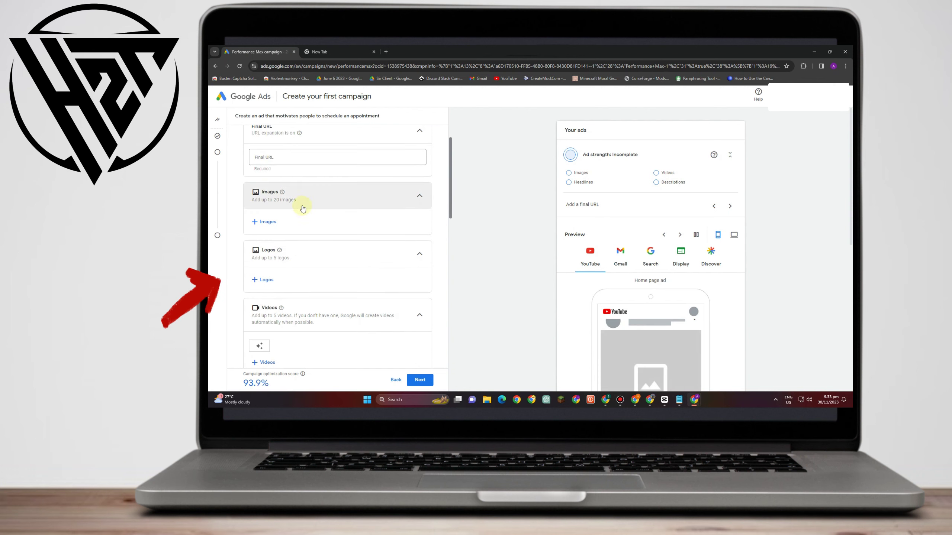
scroll(337, 306, down, 7)
scroll(342, 309, up, 4)
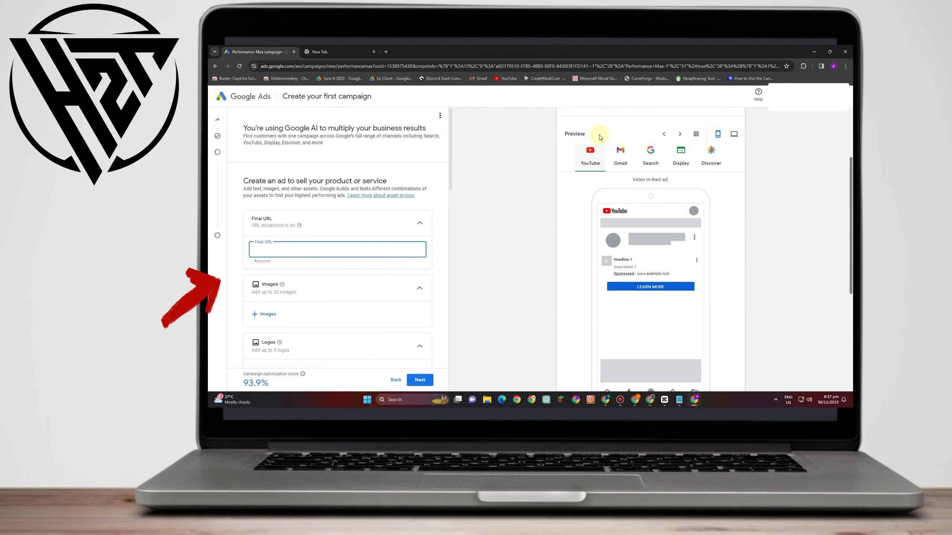
Step: Show the Gmail ad preview and examine it together with the ad strength overview
click(620, 162)
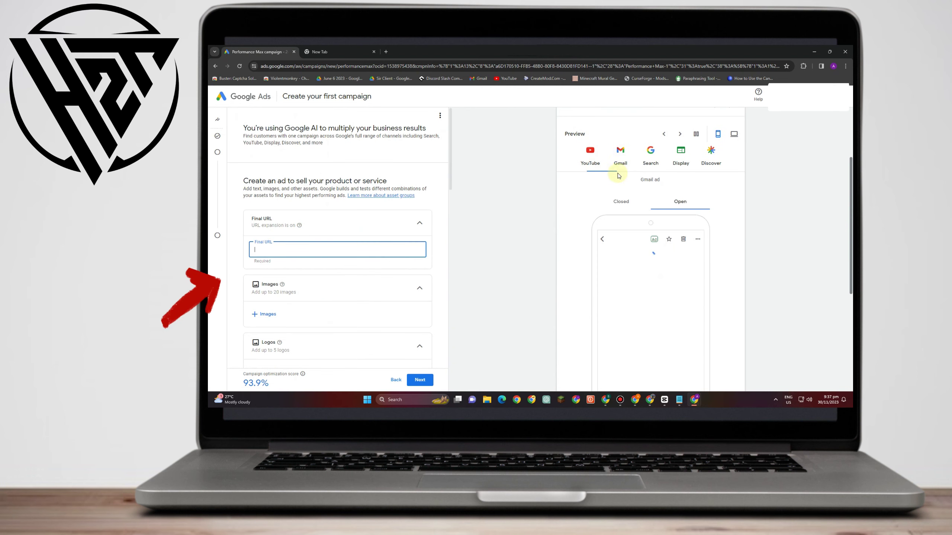
scroll(591, 173, up, 1)
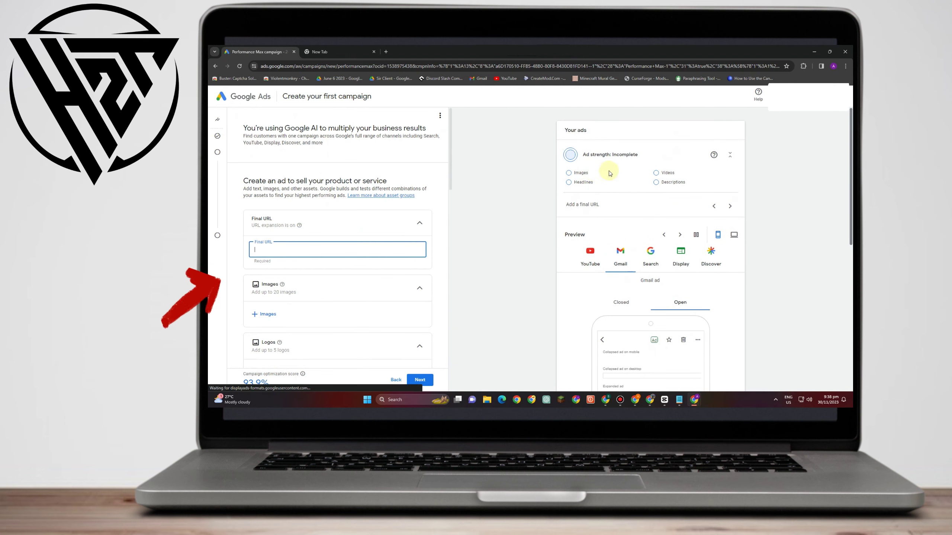
scroll(600, 226, down, 1)
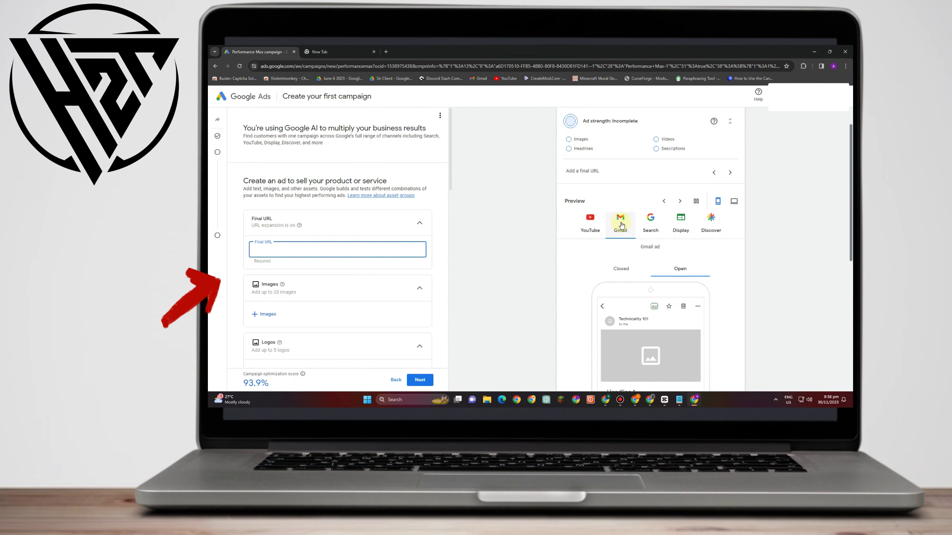
scroll(622, 220, down, 1)
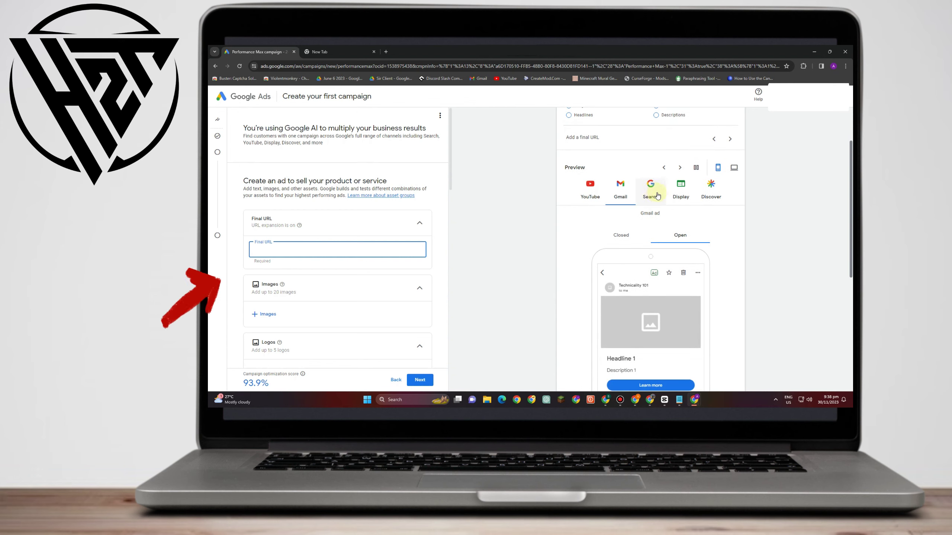
scroll(689, 184, down, 2)
scroll(715, 142, up, 2)
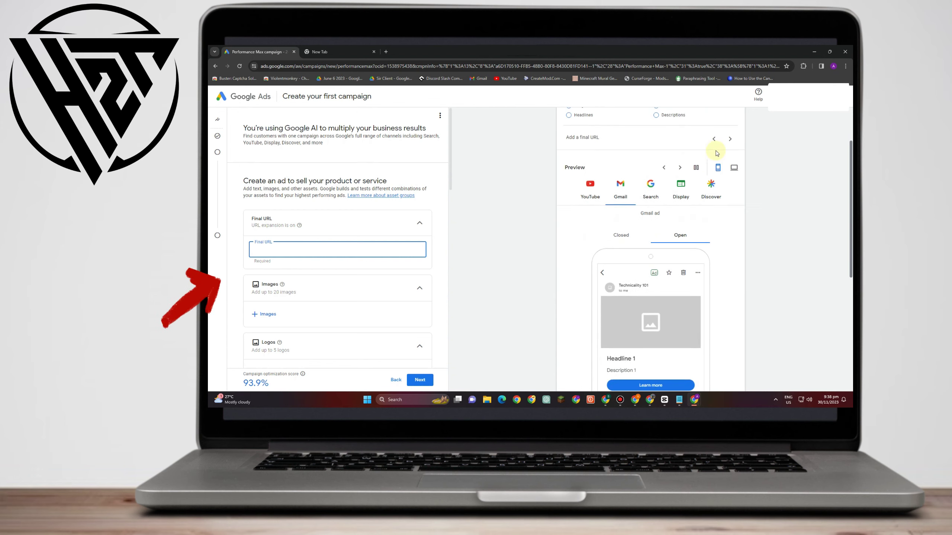
Step: Switch the ad preview to the desktop layout and examine the Gmail and YouTube ad previews
click(733, 169)
scroll(644, 240, down, 3)
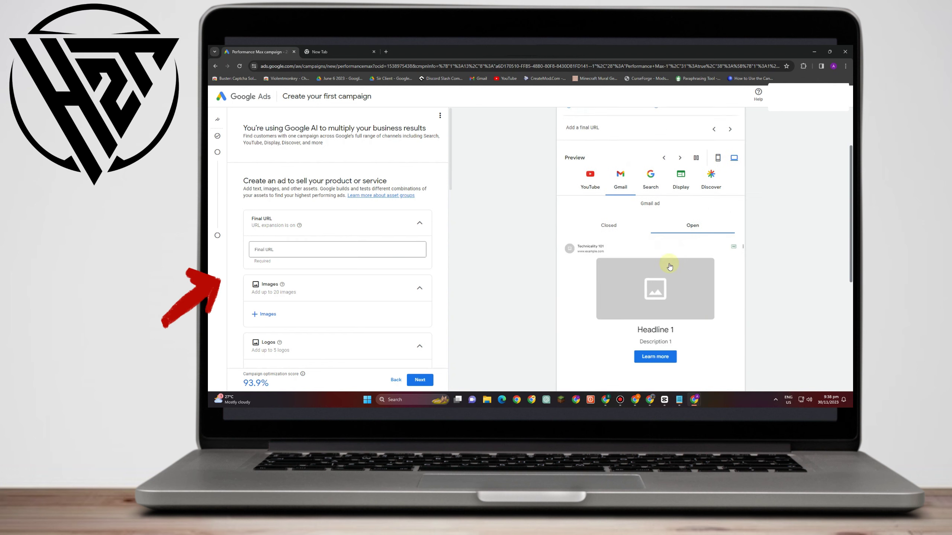
click(590, 154)
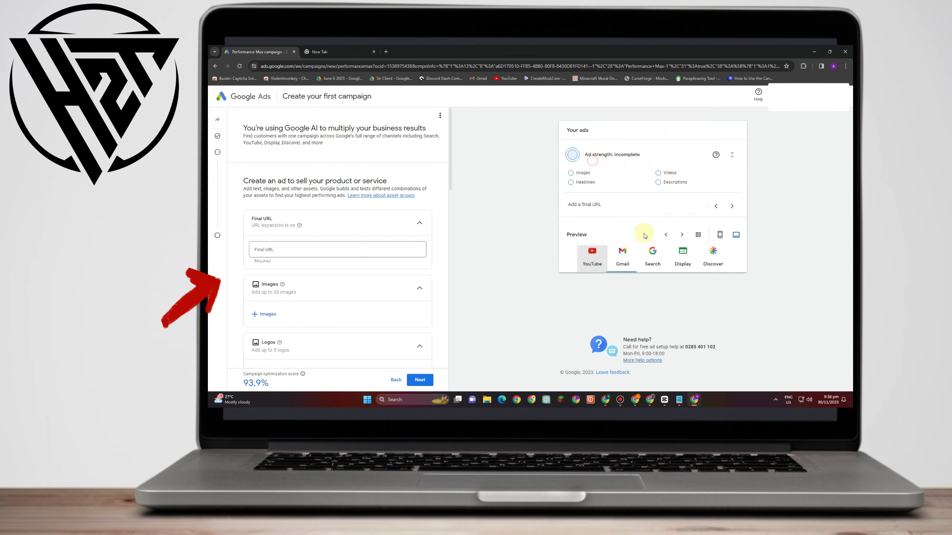
scroll(660, 307, down, 4)
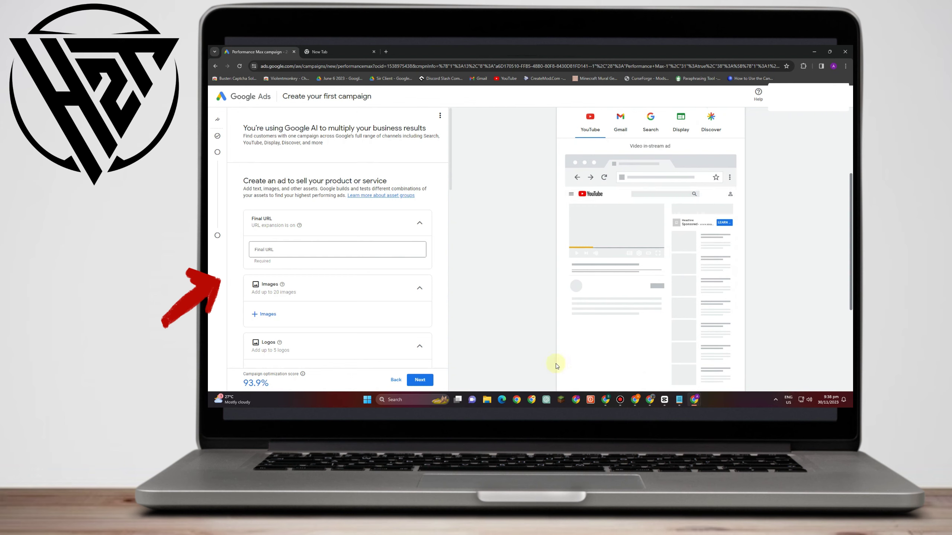
Step: Open the image picker for the ad and search the free stock images for "technology"
click(288, 251)
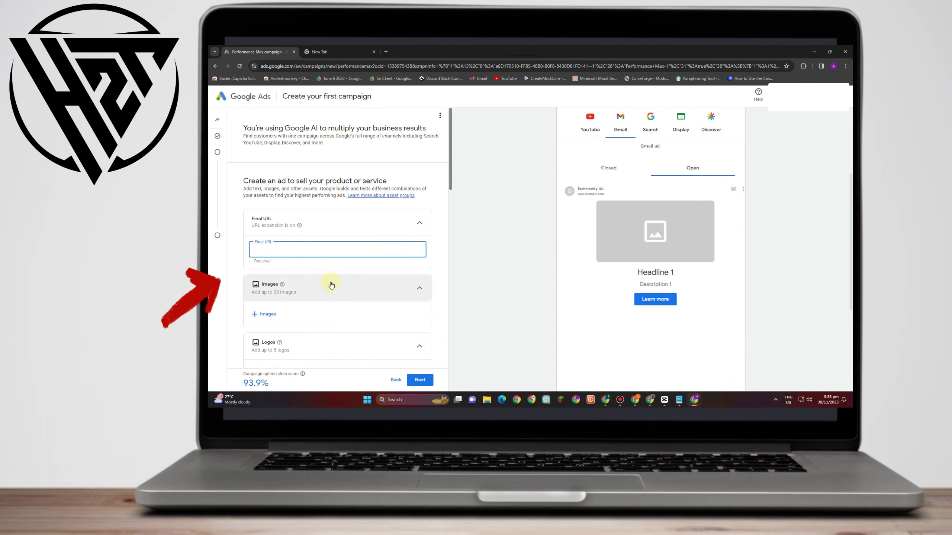
scroll(337, 277, down, 3)
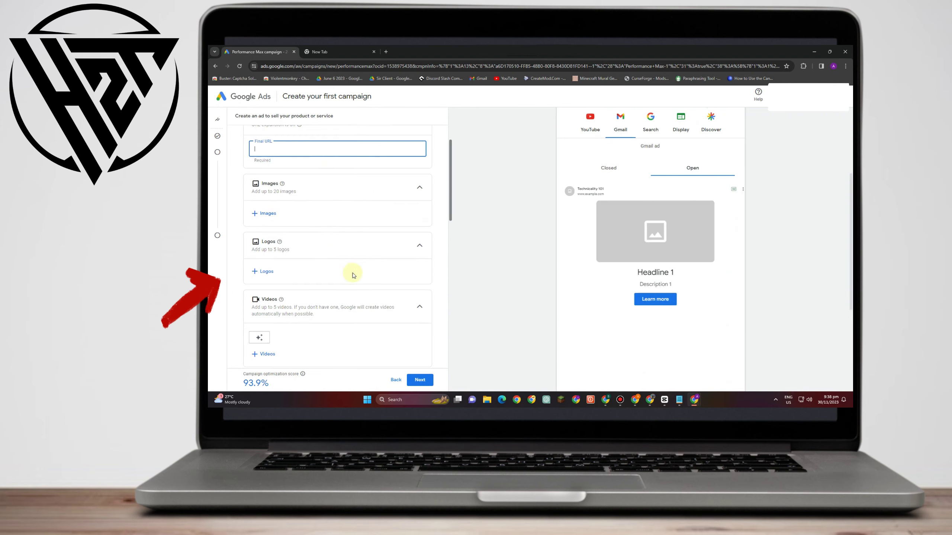
click(417, 189)
click(287, 192)
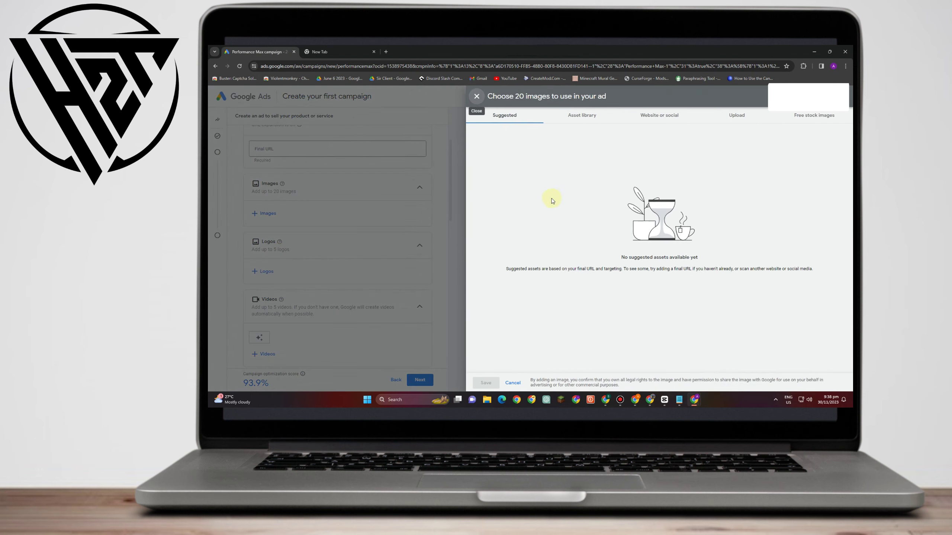
click(591, 120)
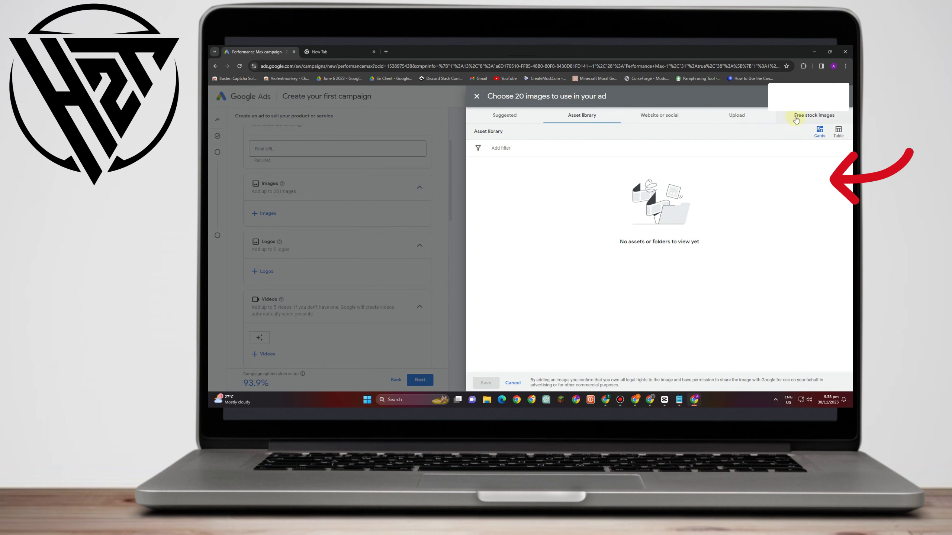
click(814, 119)
click(554, 156)
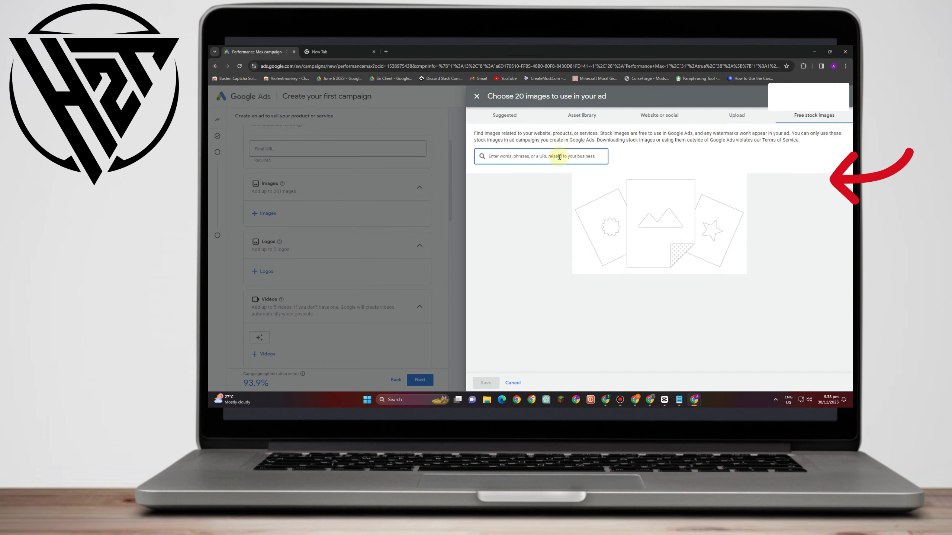
text(technology)
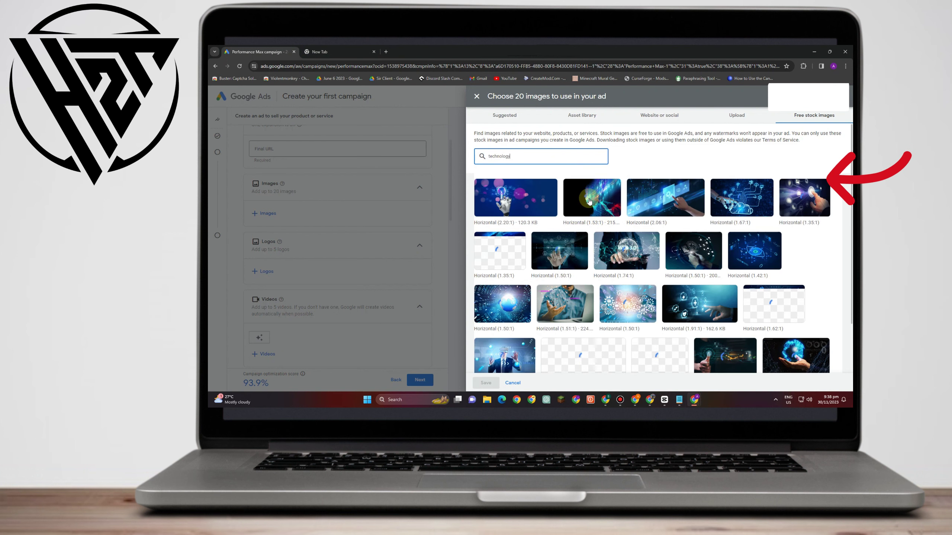
Step: Select only the stock image of the blue digital head in the first row and save it to the ad's images
click(557, 254)
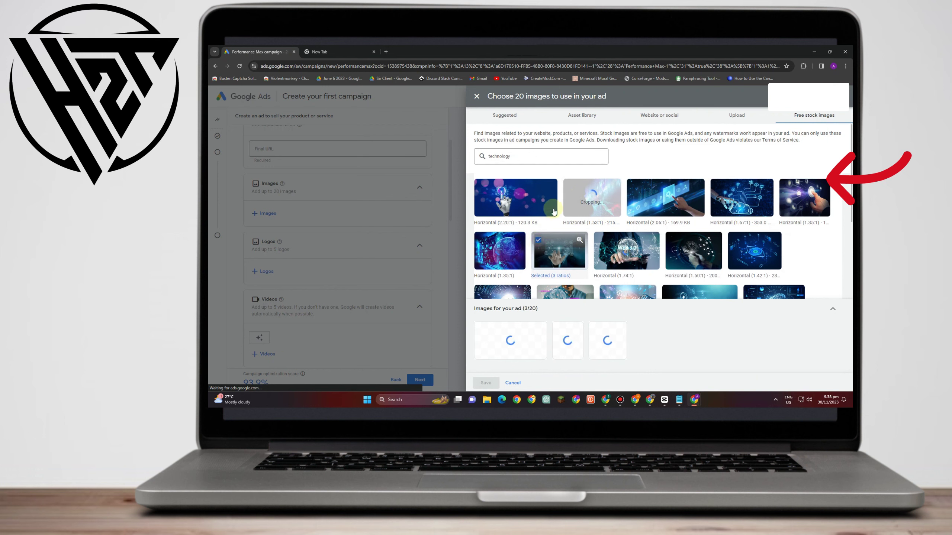
click(569, 187)
click(570, 187)
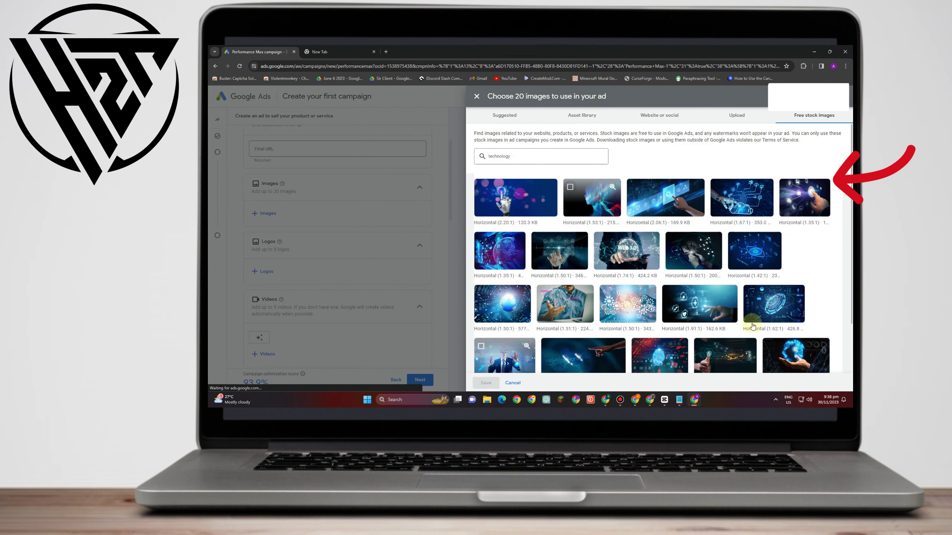
click(570, 187)
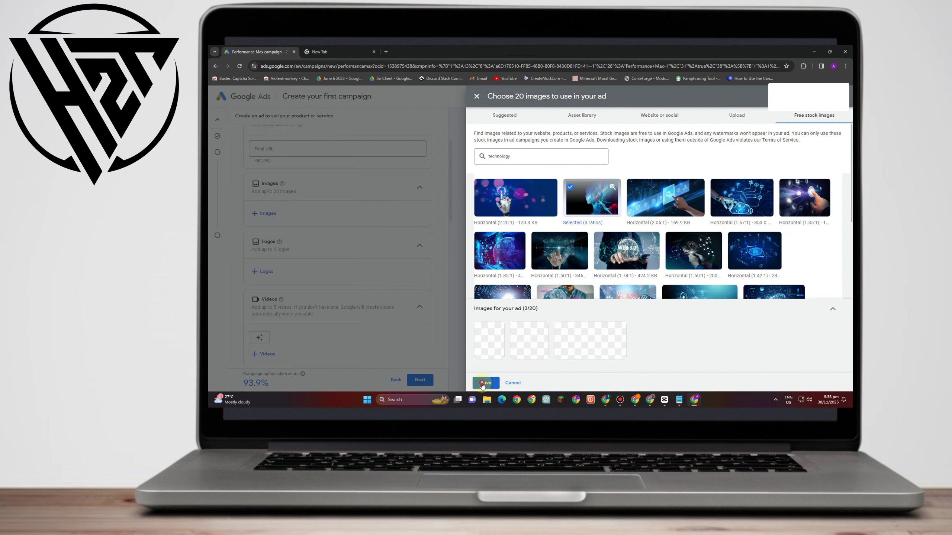
click(485, 383)
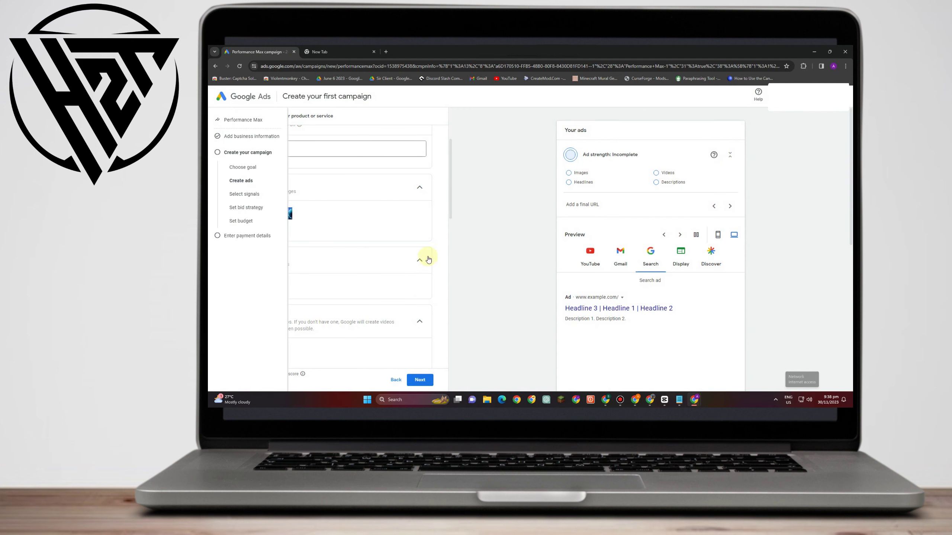
Step: Choose the stock image of the hand touching a digital screen from the asset library as the ad's logo and save it
click(296, 267)
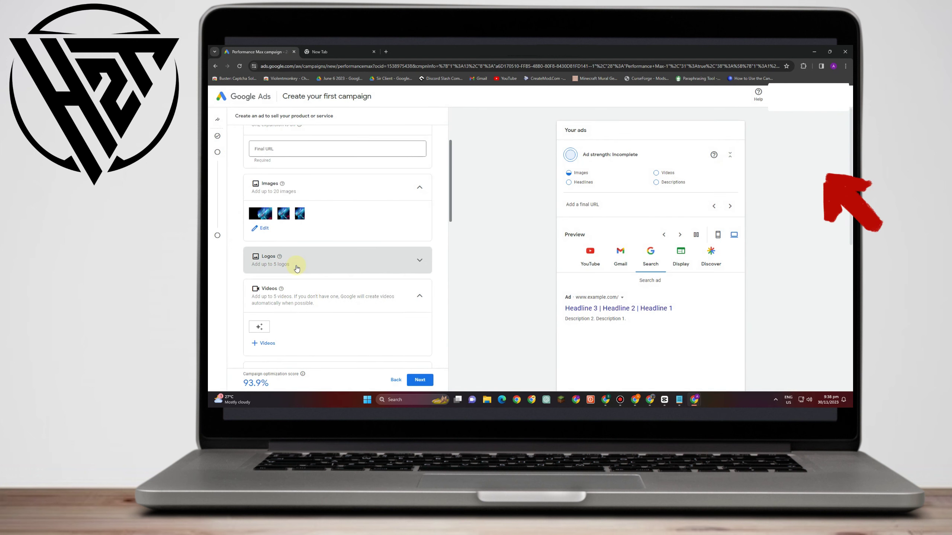
click(413, 265)
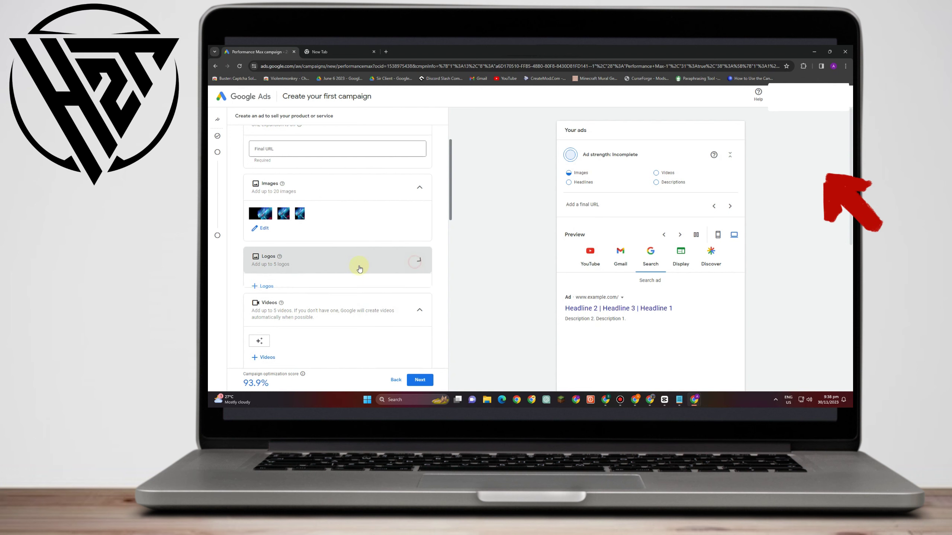
click(265, 286)
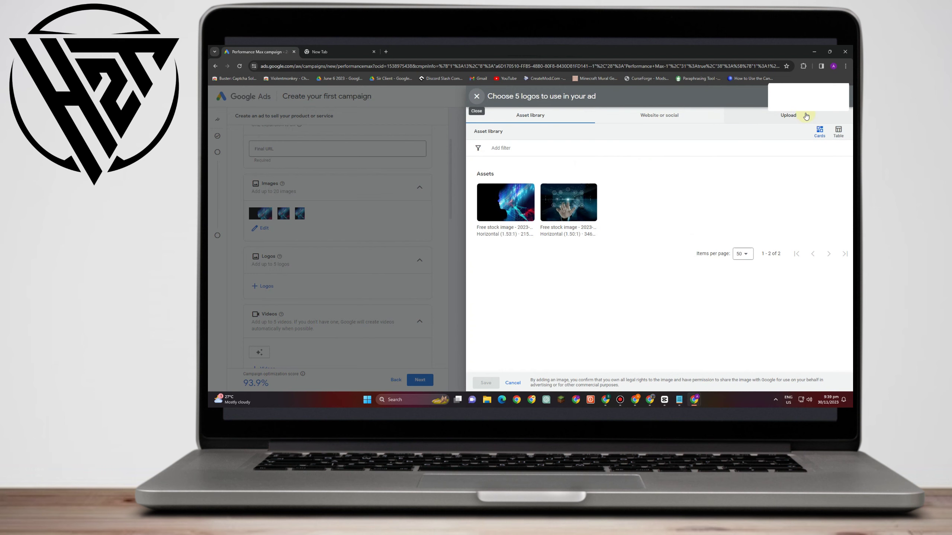
click(564, 206)
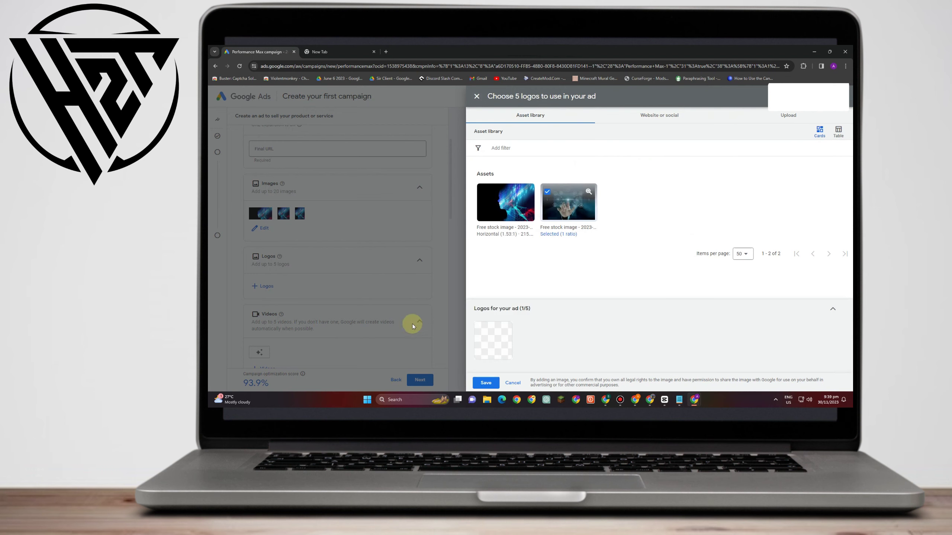
click(486, 383)
Step: Look at the YouTube search and asset library options for ad videos, then close the video picker without adding any
scroll(323, 323, down, 2)
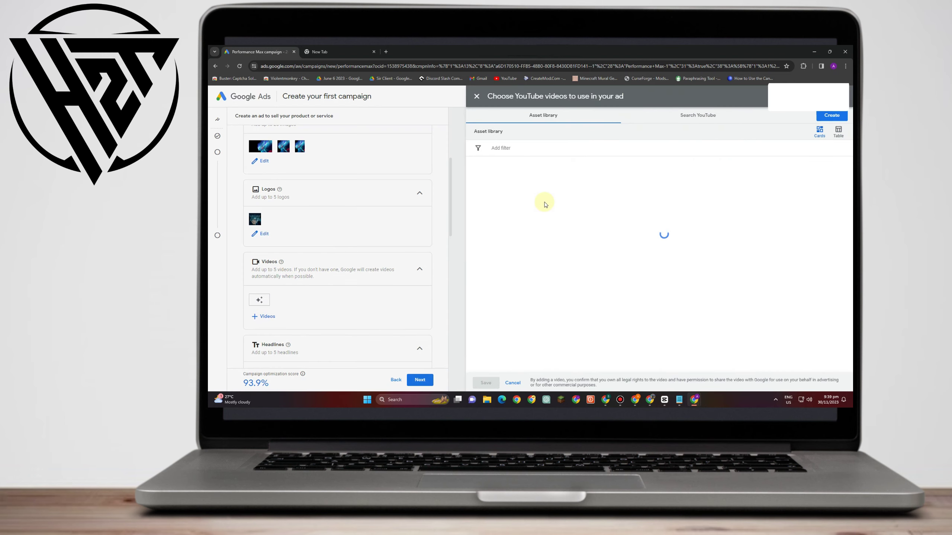
click(694, 117)
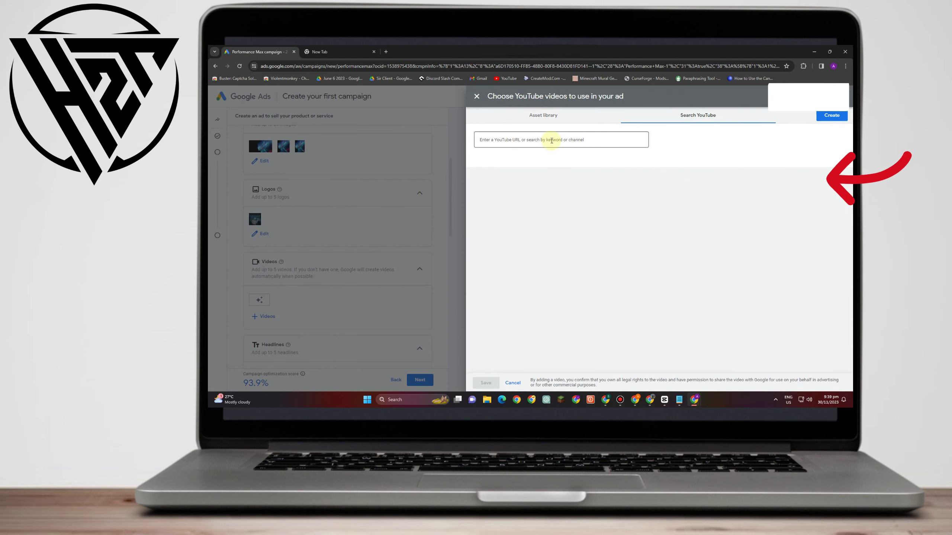
click(545, 115)
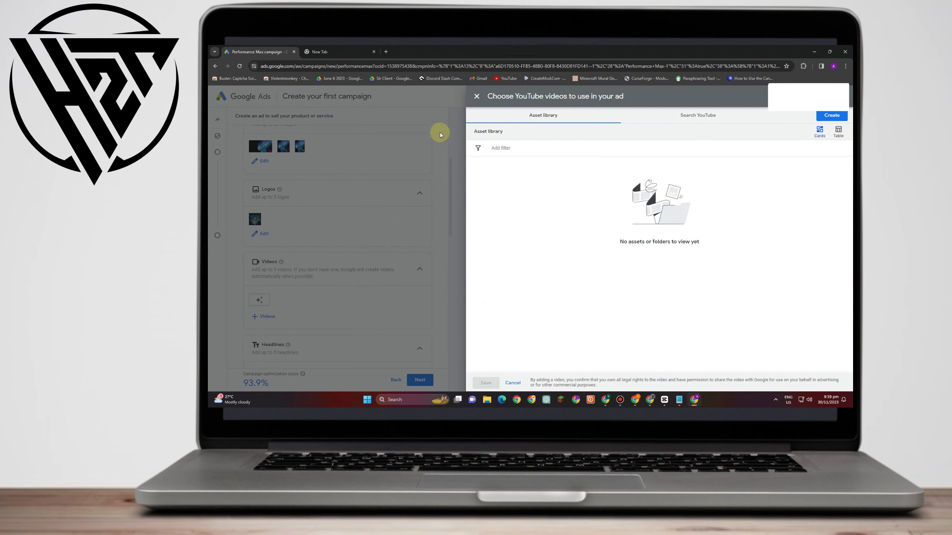
click(445, 230)
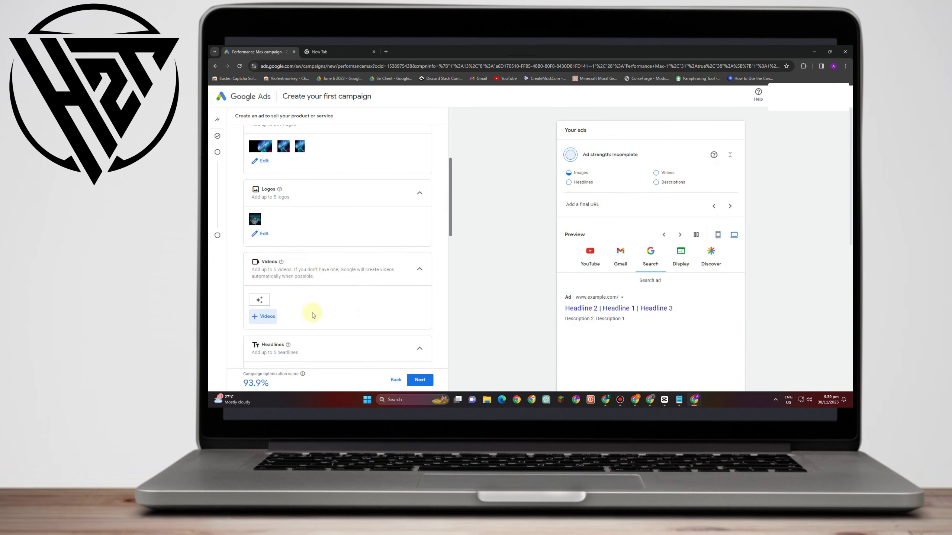
Step: Look through the ad form's headlines, long headlines, descriptions, business name, sitelinks, call to action and additional options
scroll(308, 312, down, 2)
scroll(315, 311, down, 3)
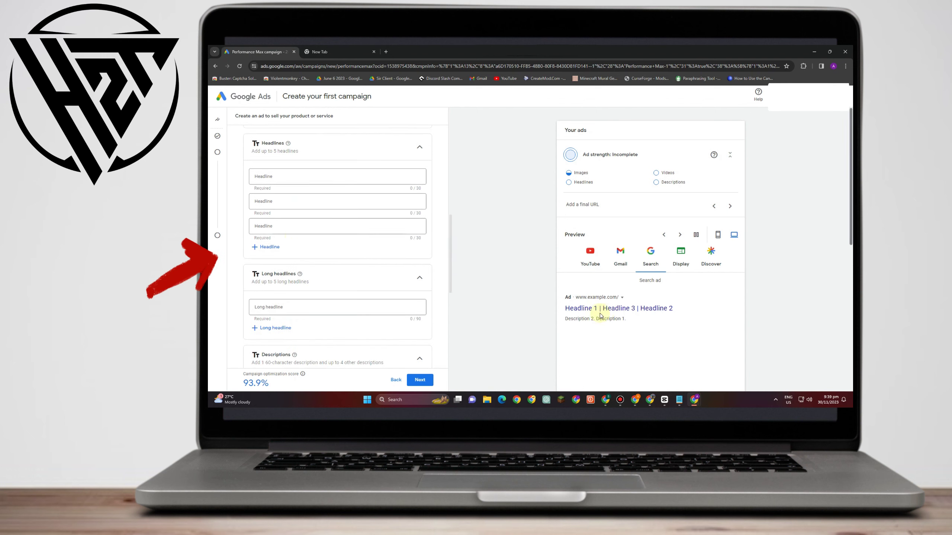
scroll(275, 263, down, 1)
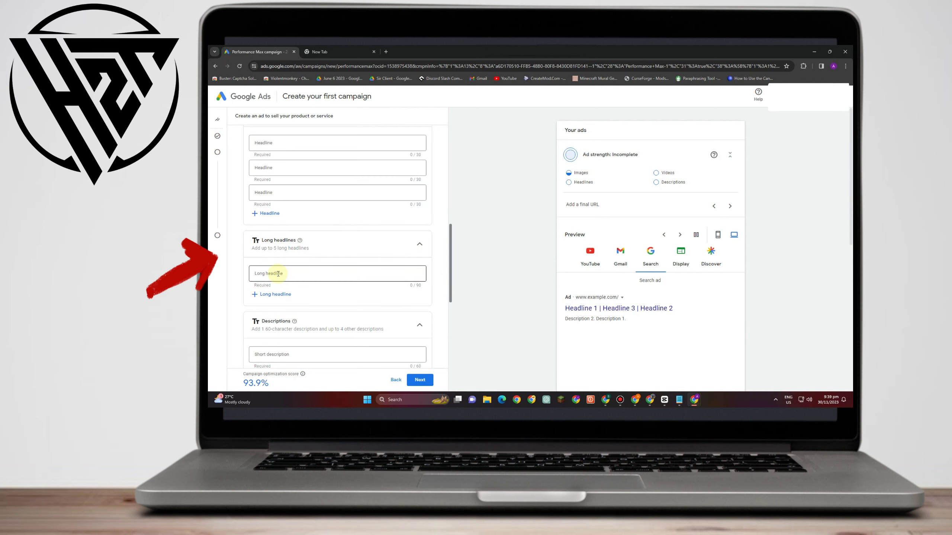
scroll(298, 358, down, 2)
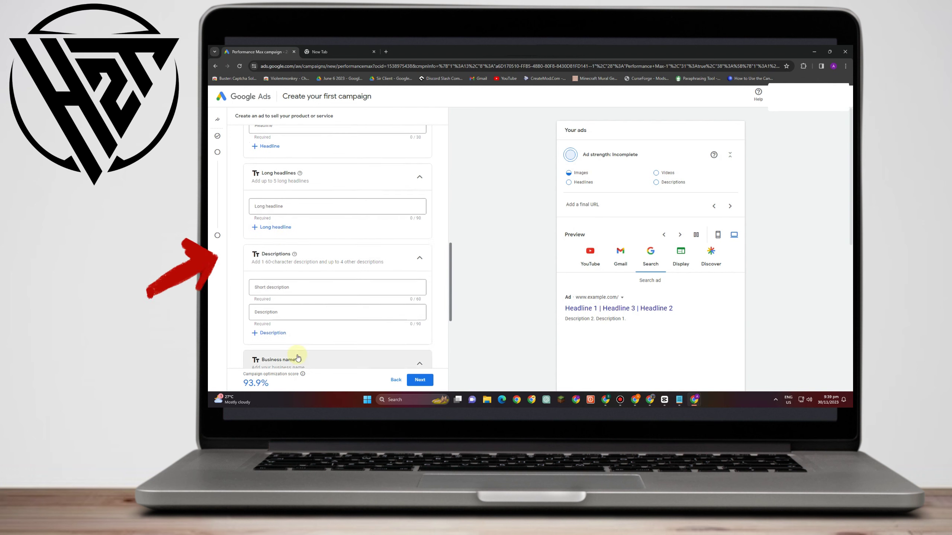
scroll(296, 357, down, 1)
scroll(299, 322, down, 3)
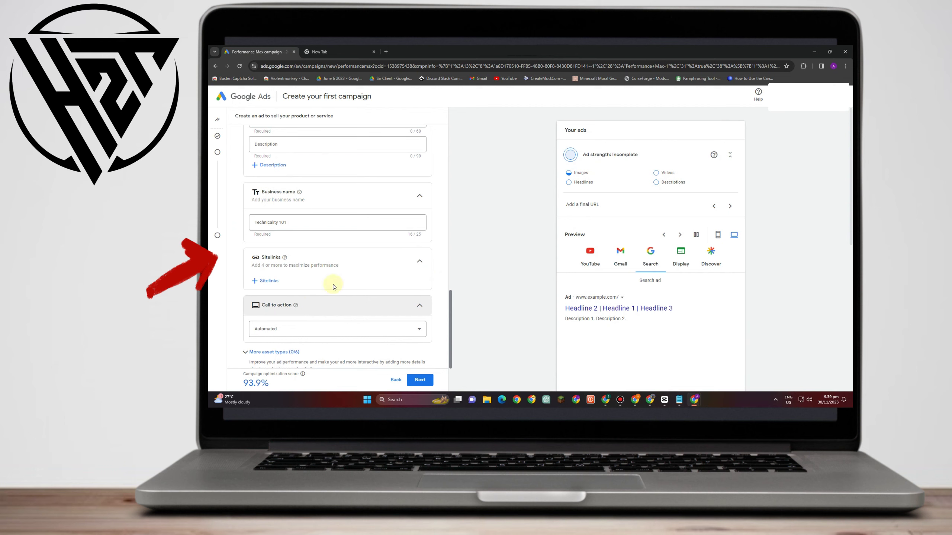
scroll(296, 288, down, 2)
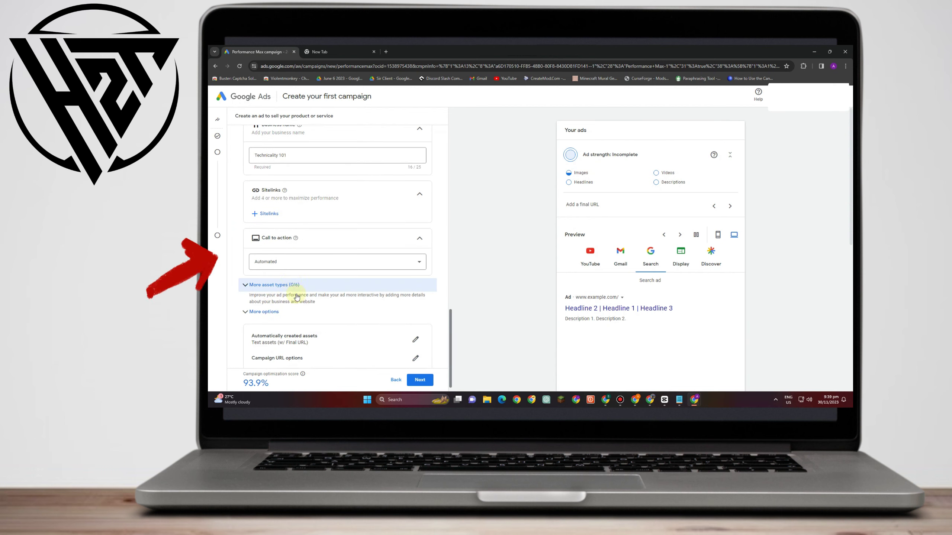
scroll(298, 293, down, 1)
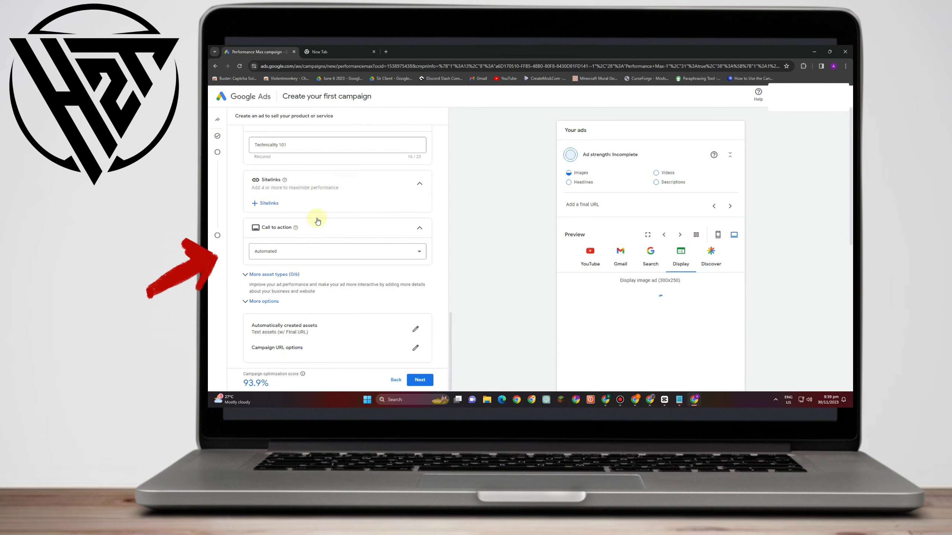
scroll(315, 221, up, 3)
scroll(324, 187, up, 4)
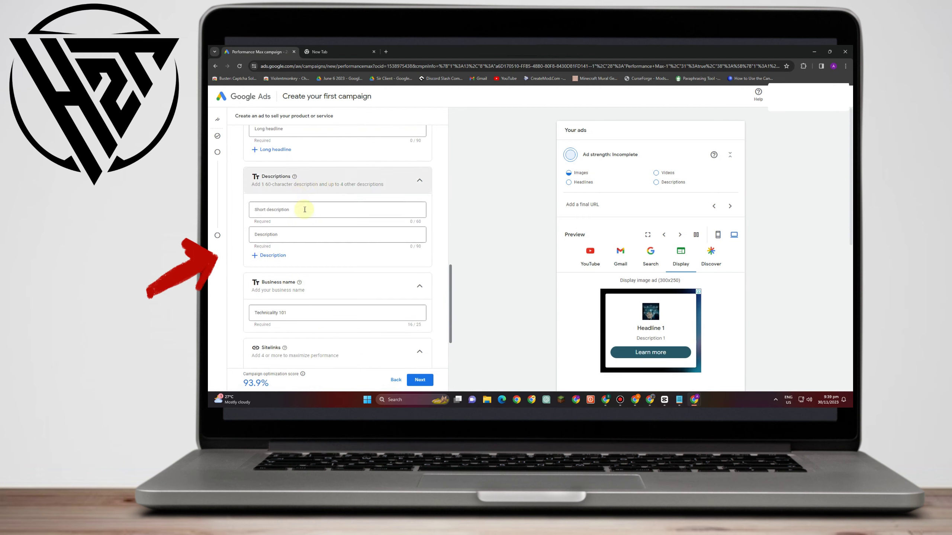
scroll(330, 195, up, 3)
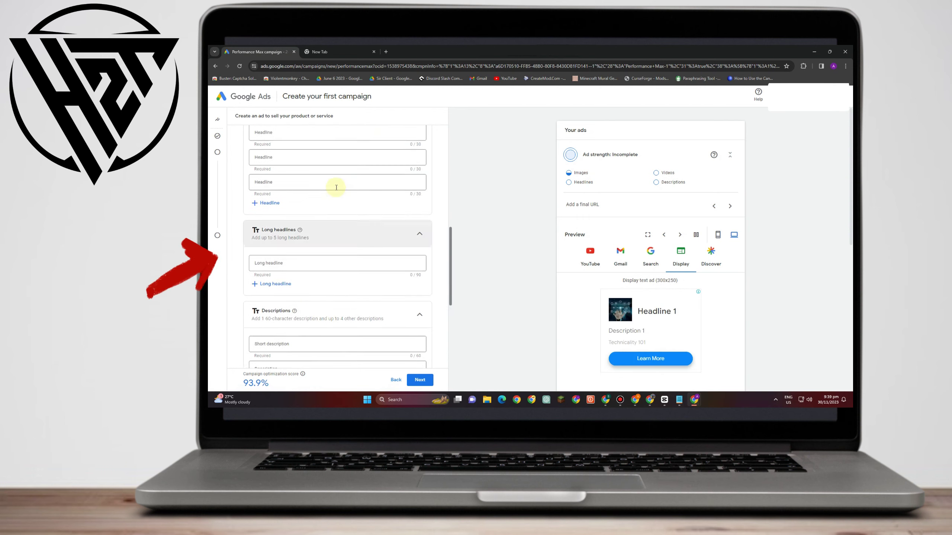
scroll(397, 262, down, 9)
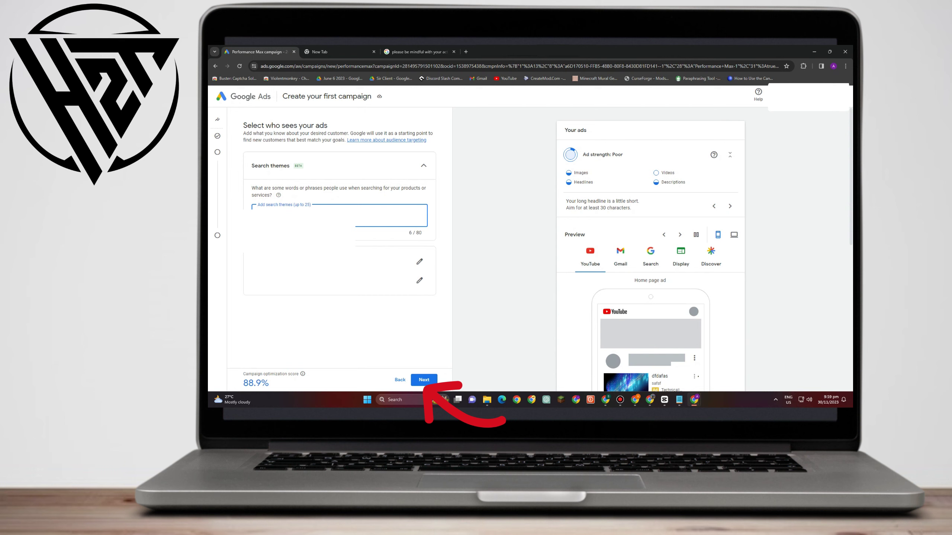
Step: Shorten and add the pending search theme, add "tech" as another theme without the extra "a" entry, and continue
key(BackSpace)
key(BackSpace)
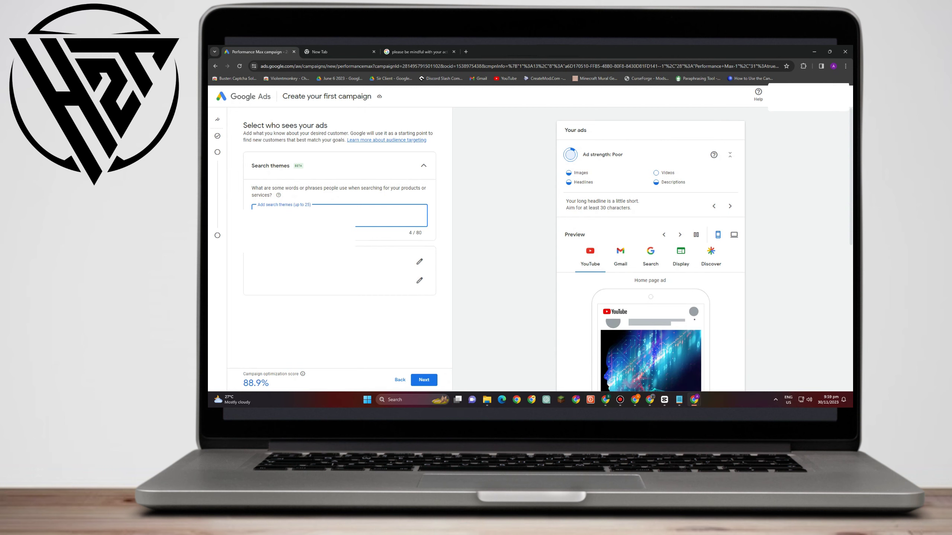
key(Return)
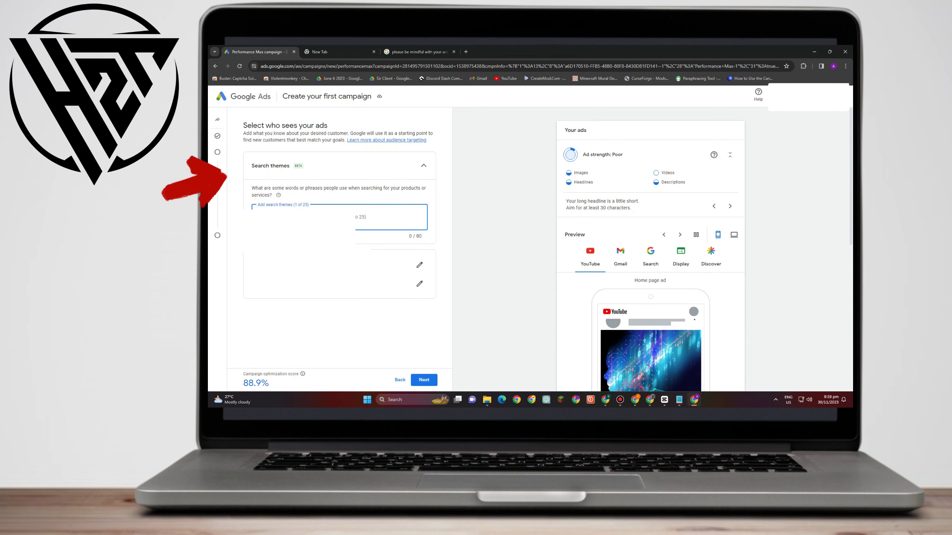
text(tech)
key(Return)
text(a)
key(Return)
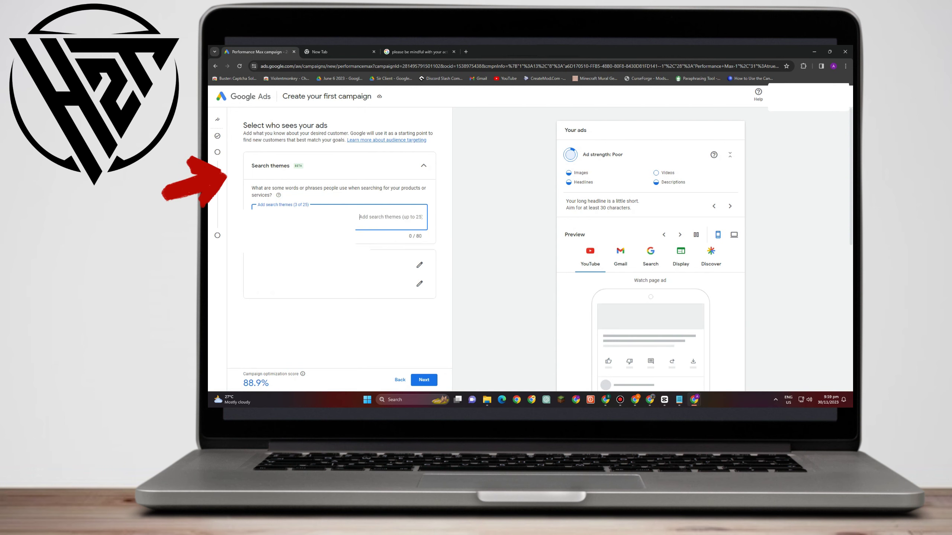
key(BackSpace)
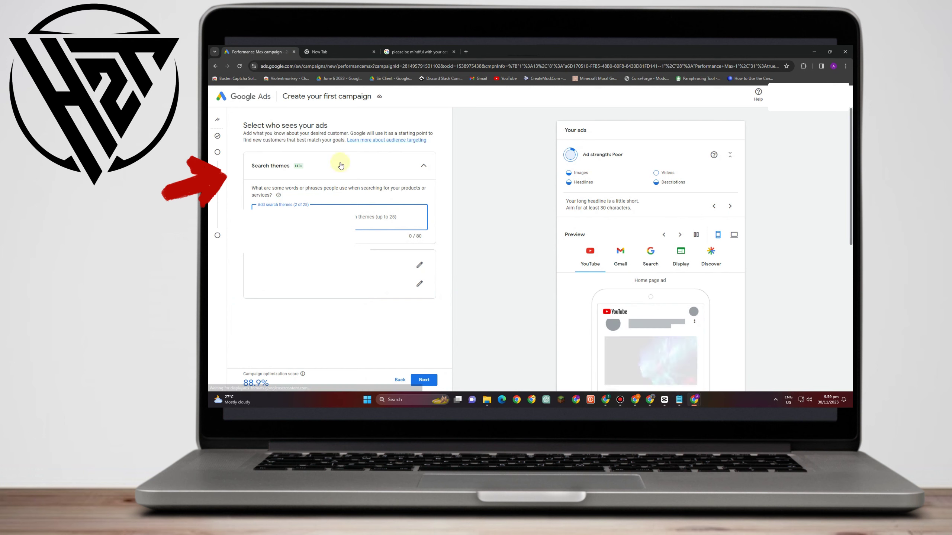
click(425, 381)
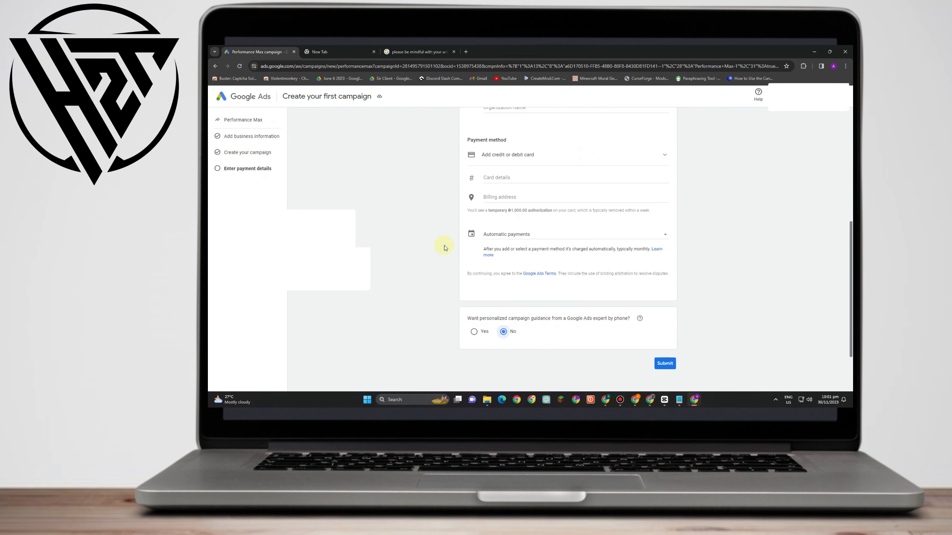
Step: Examine the payment details form's account type, organization name, payment method, billing address and campaign guidance options
scroll(444, 247, up, 5)
scroll(541, 248, down, 2)
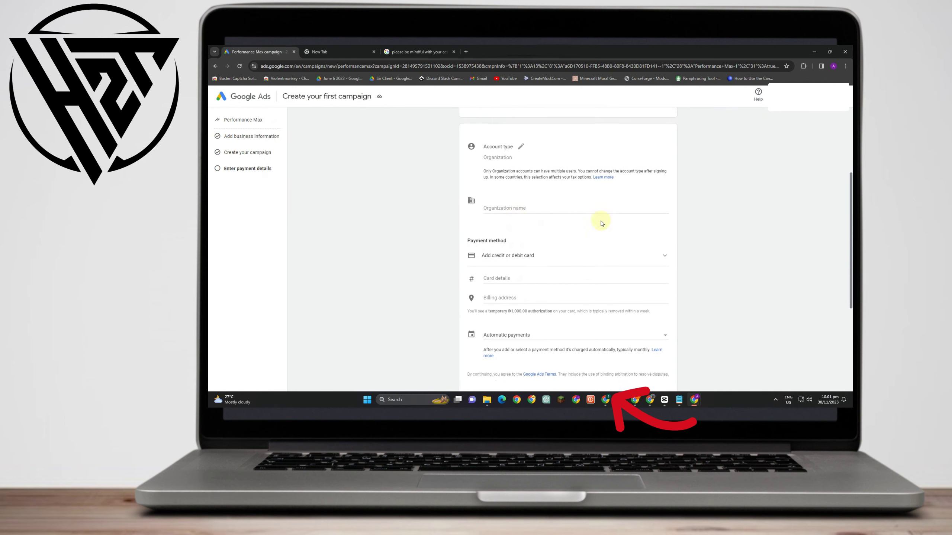
scroll(525, 243, down, 2)
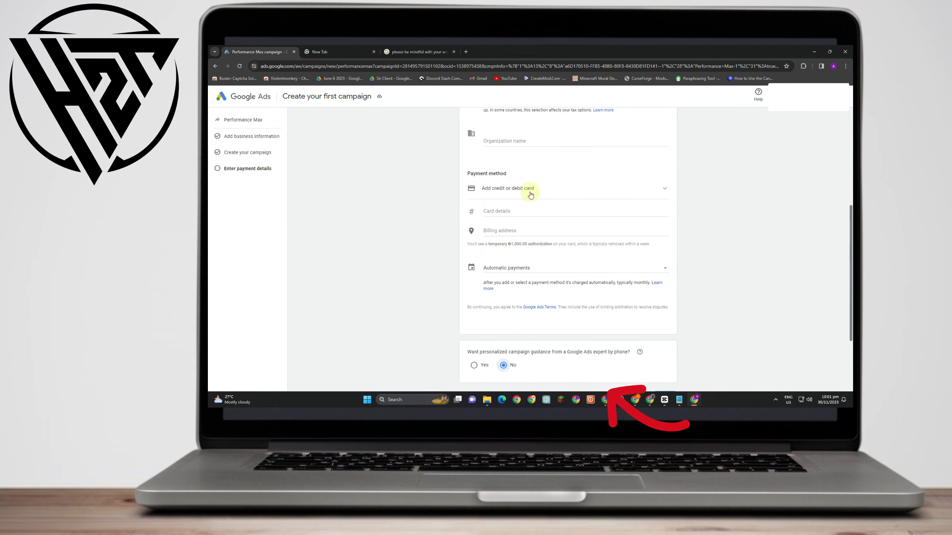
scroll(506, 228, down, 1)
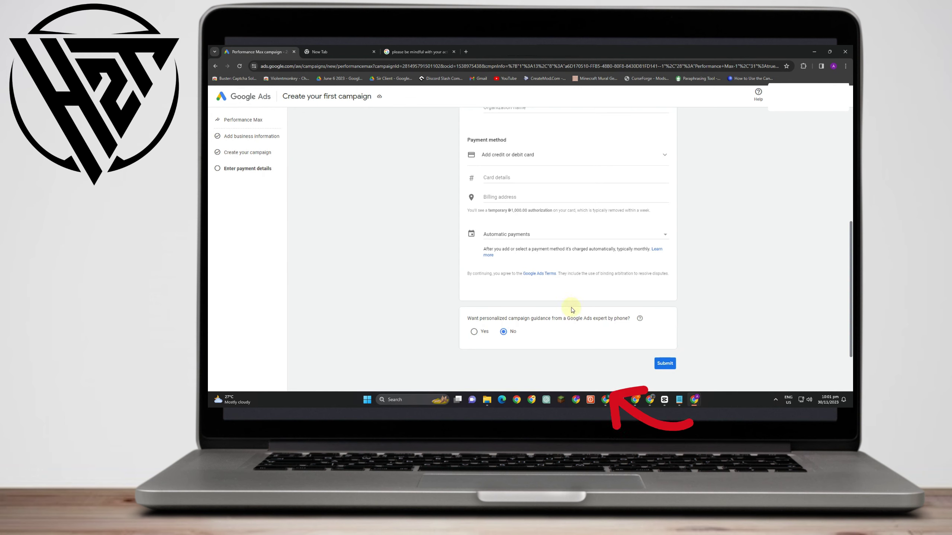
scroll(572, 309, up, 1)
scroll(525, 233, down, 1)
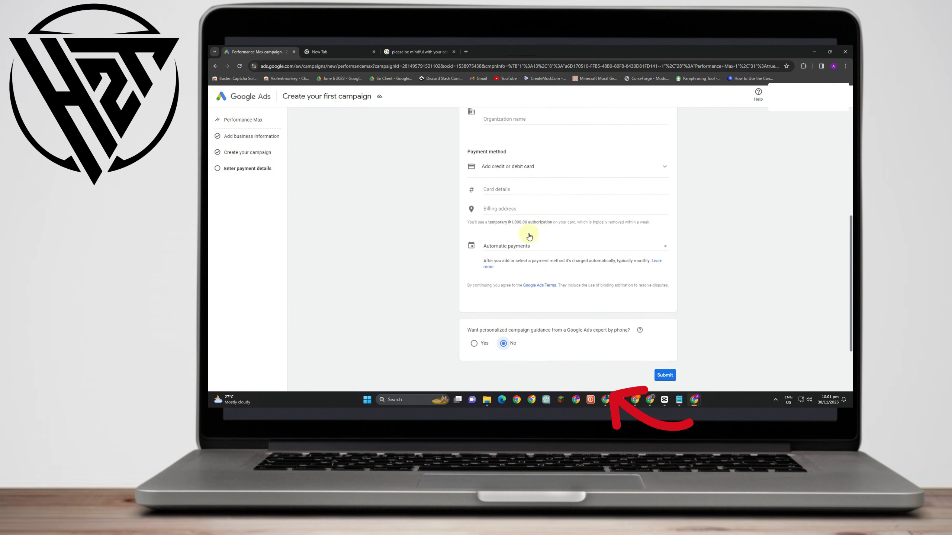